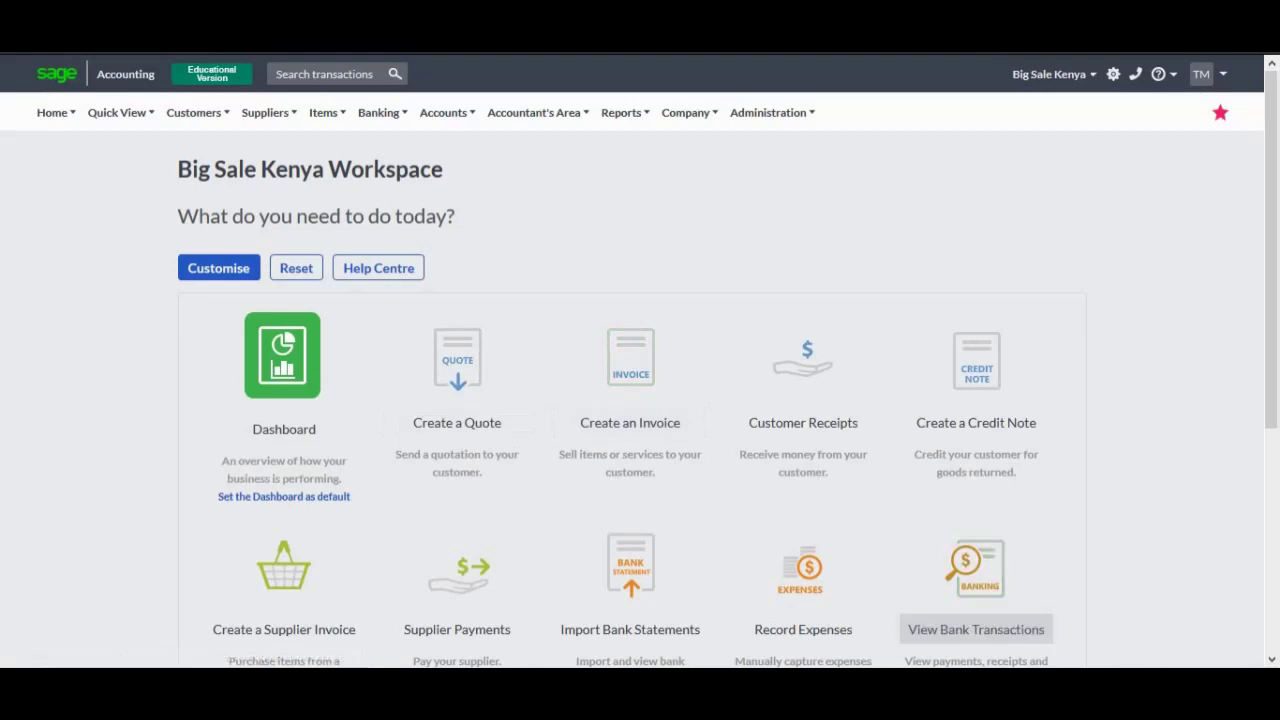
Step: Switch to the tutorial question document in Word and review the customer account details and notes for both customers
mouse_move(987, 715)
click(1088, 600)
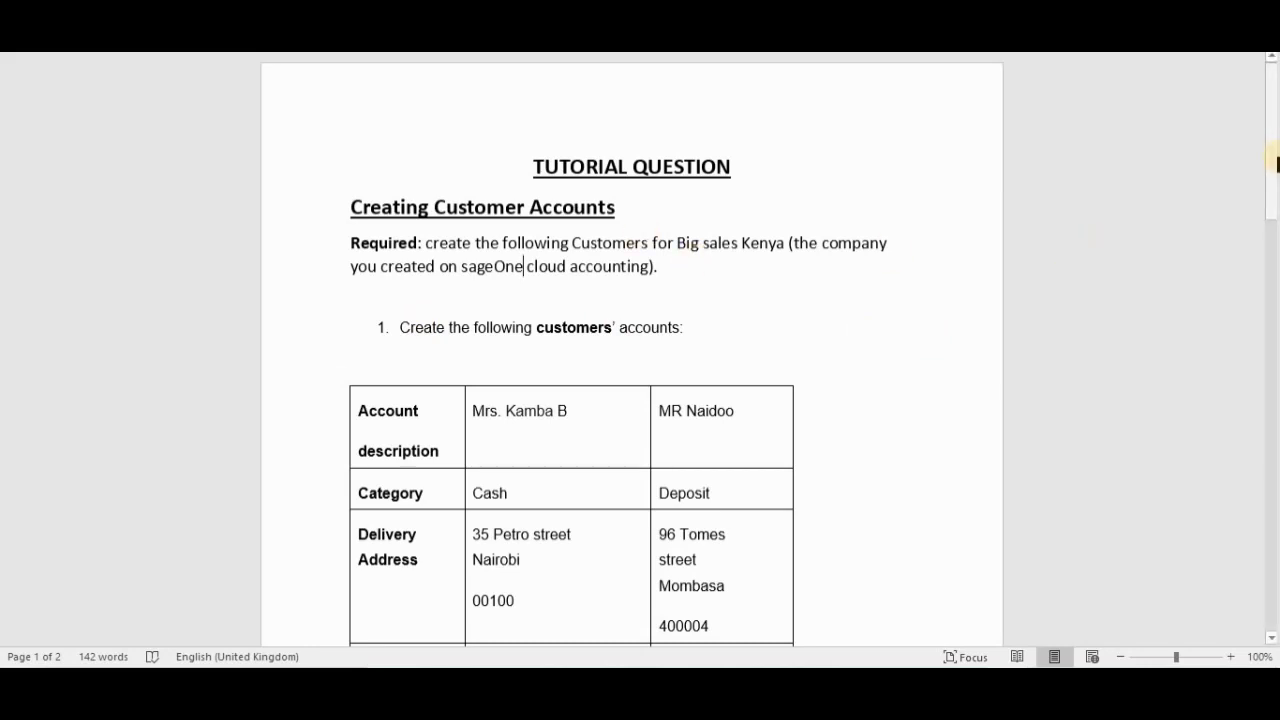
drag(1275, 212, 1277, 330)
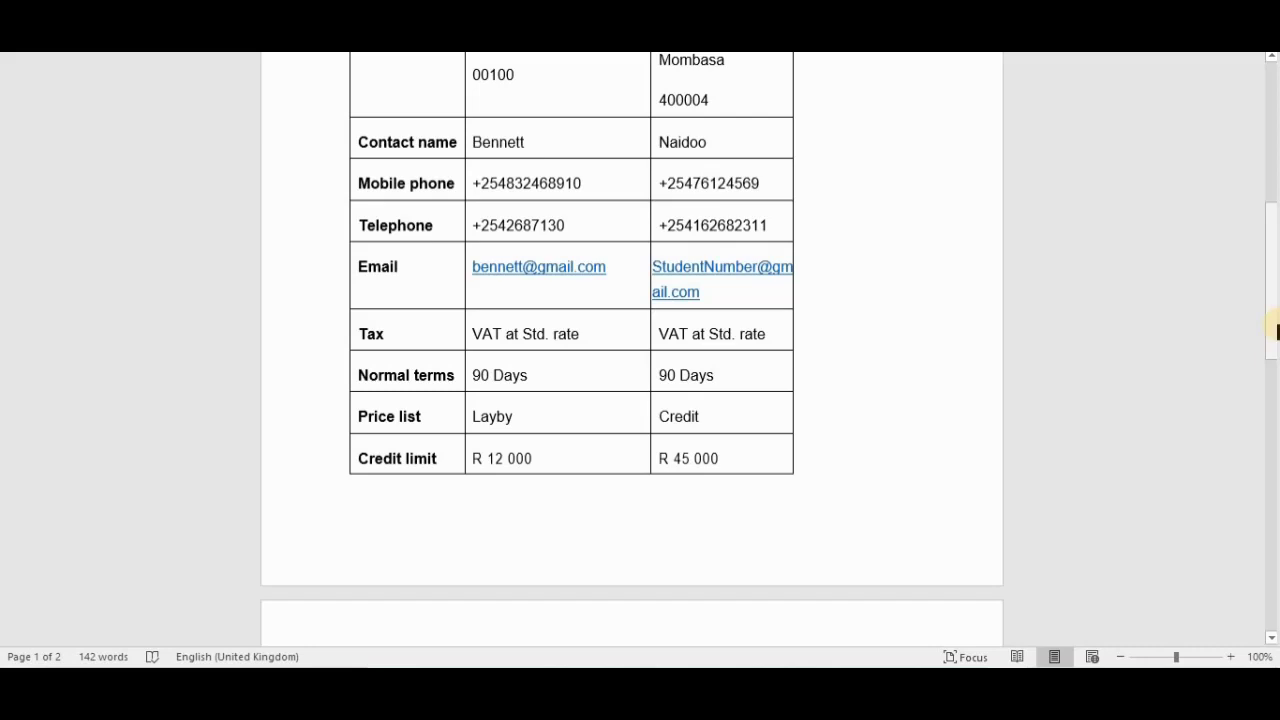
drag(1277, 328, 1276, 450)
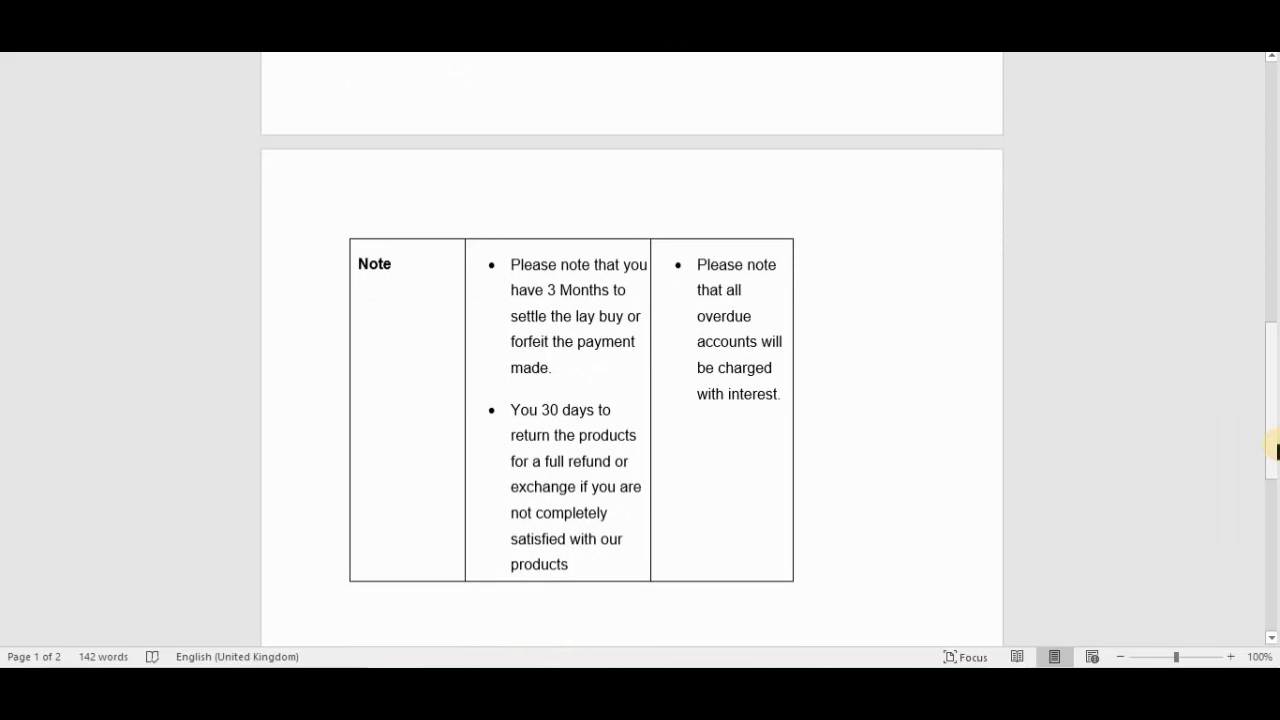
drag(1271, 434, 1275, 165)
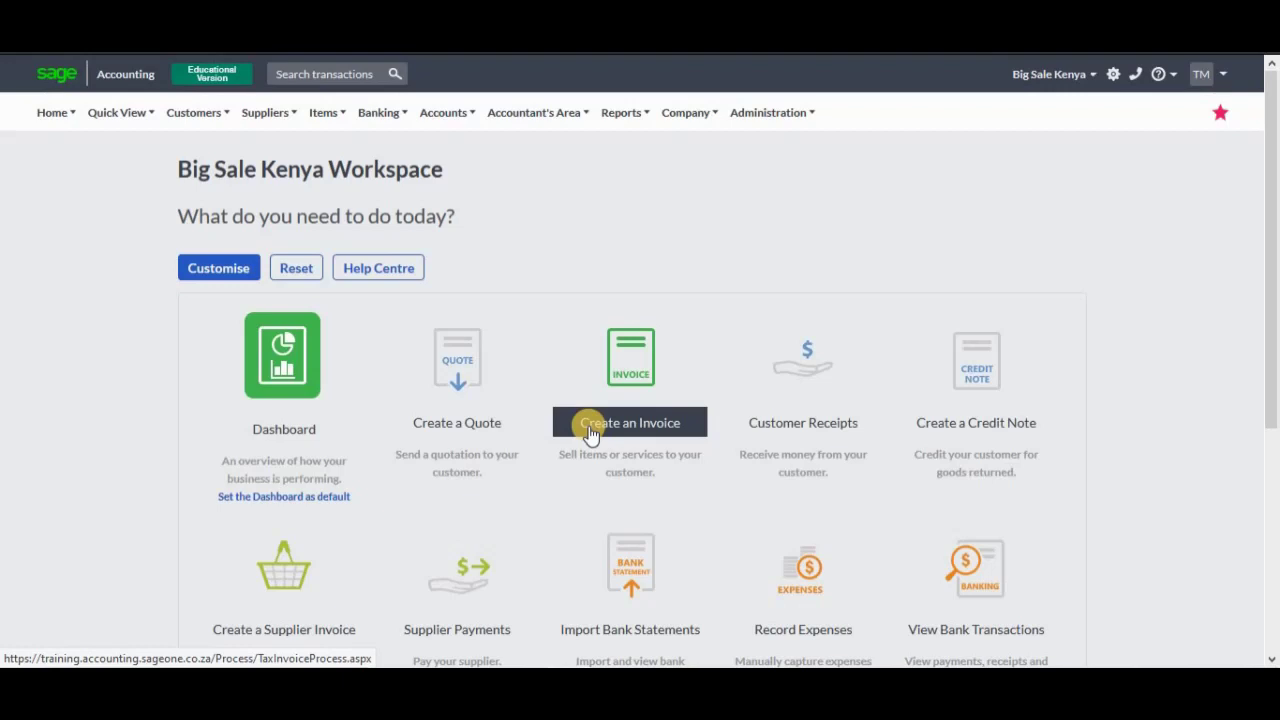
Step: Start a new customer record in Sage Accounting and copy the first customer's name from the Word document into Customer Name
click(198, 116)
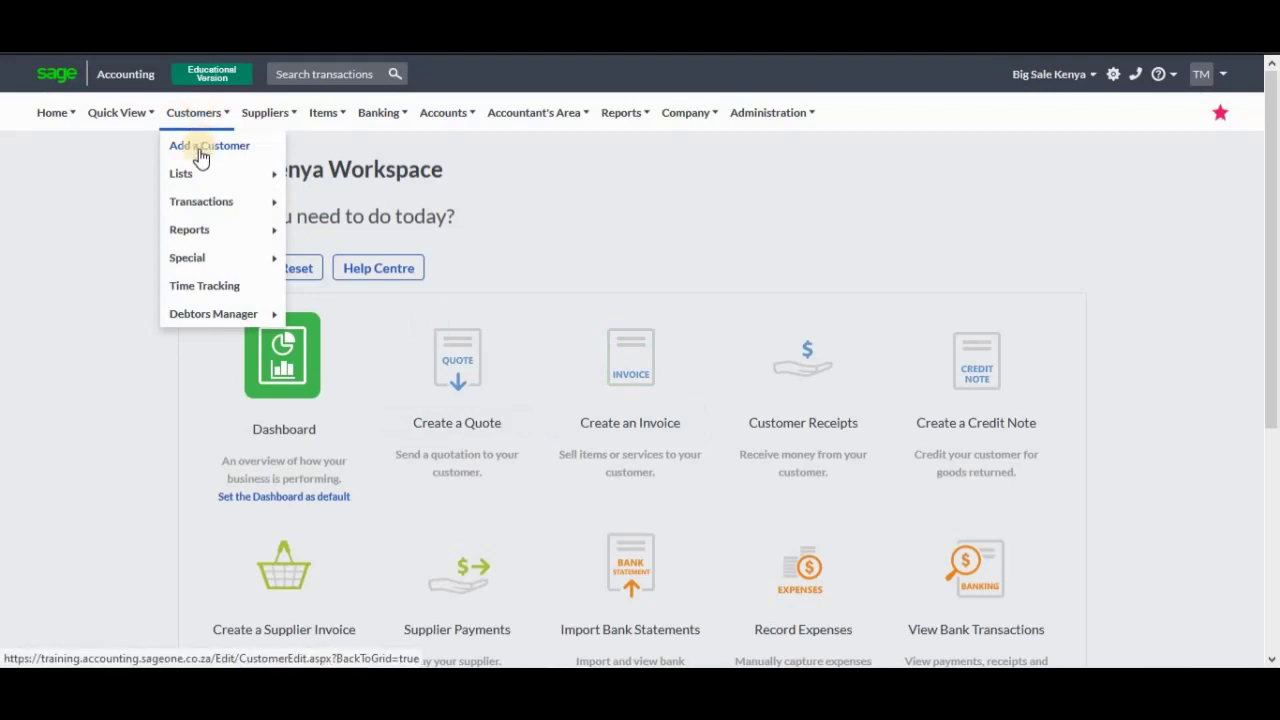
click(201, 150)
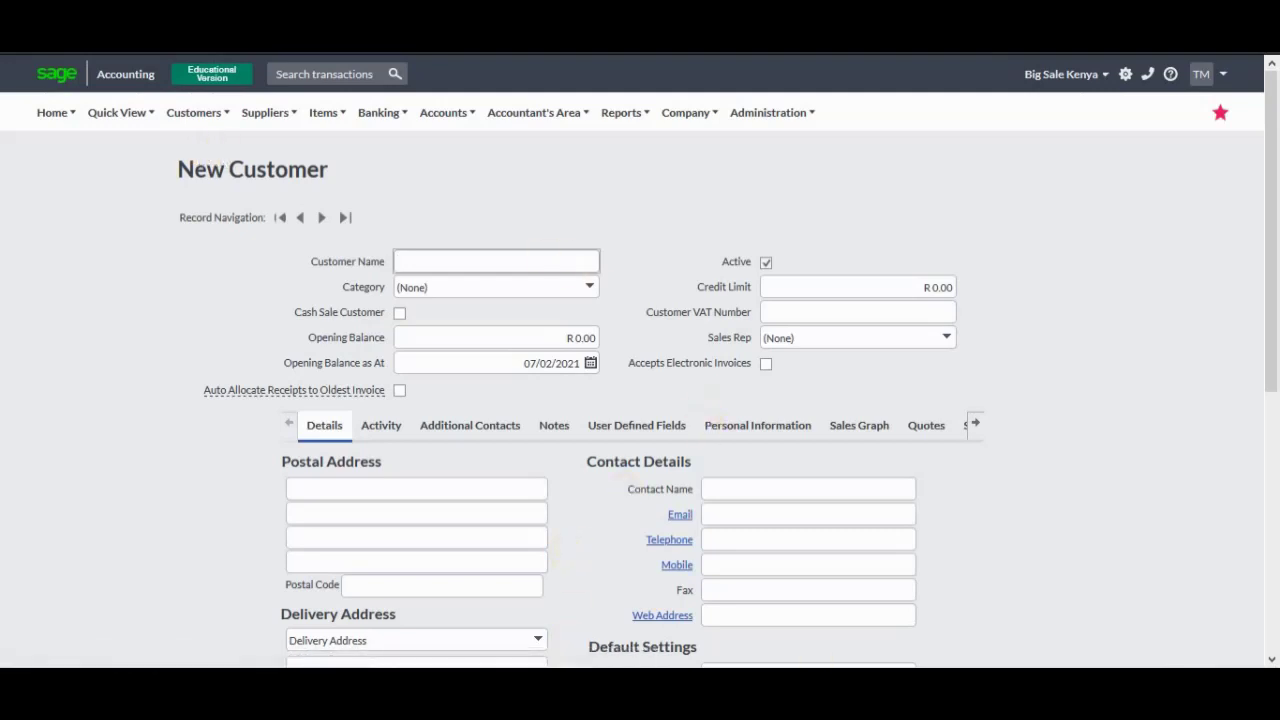
key(alt+Tab)
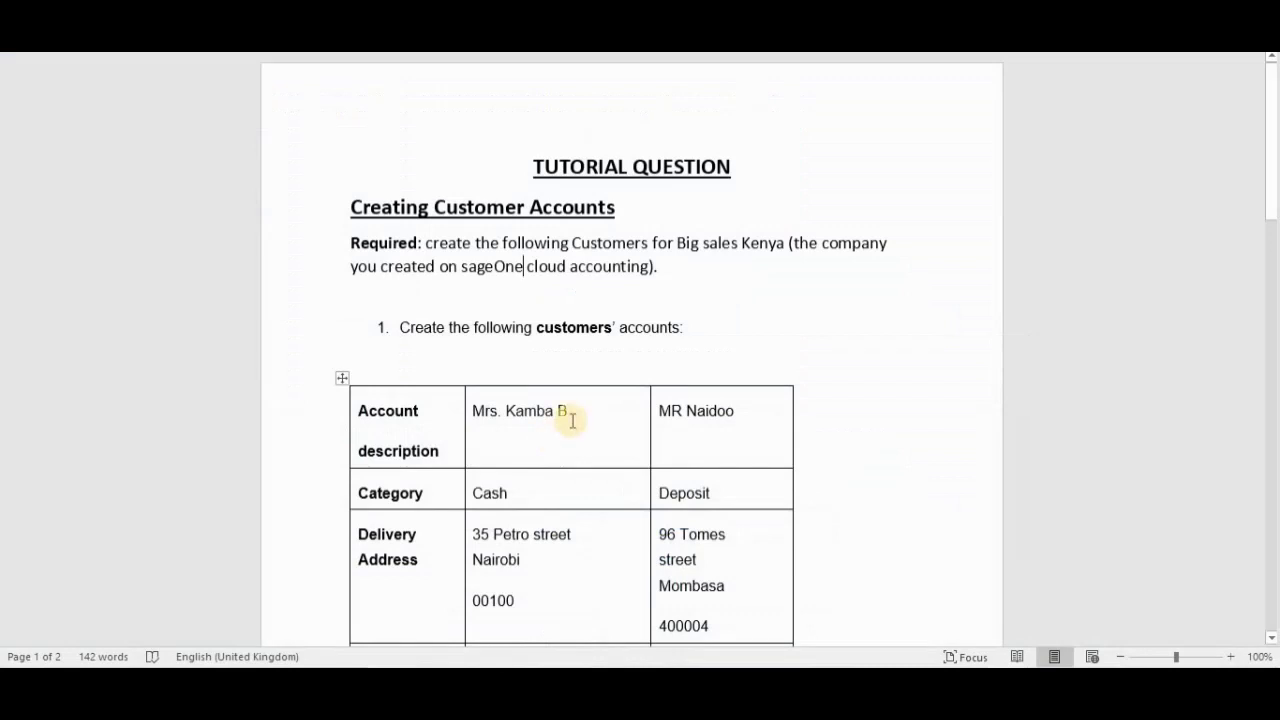
drag(572, 412, 470, 412)
key(ctrl+c)
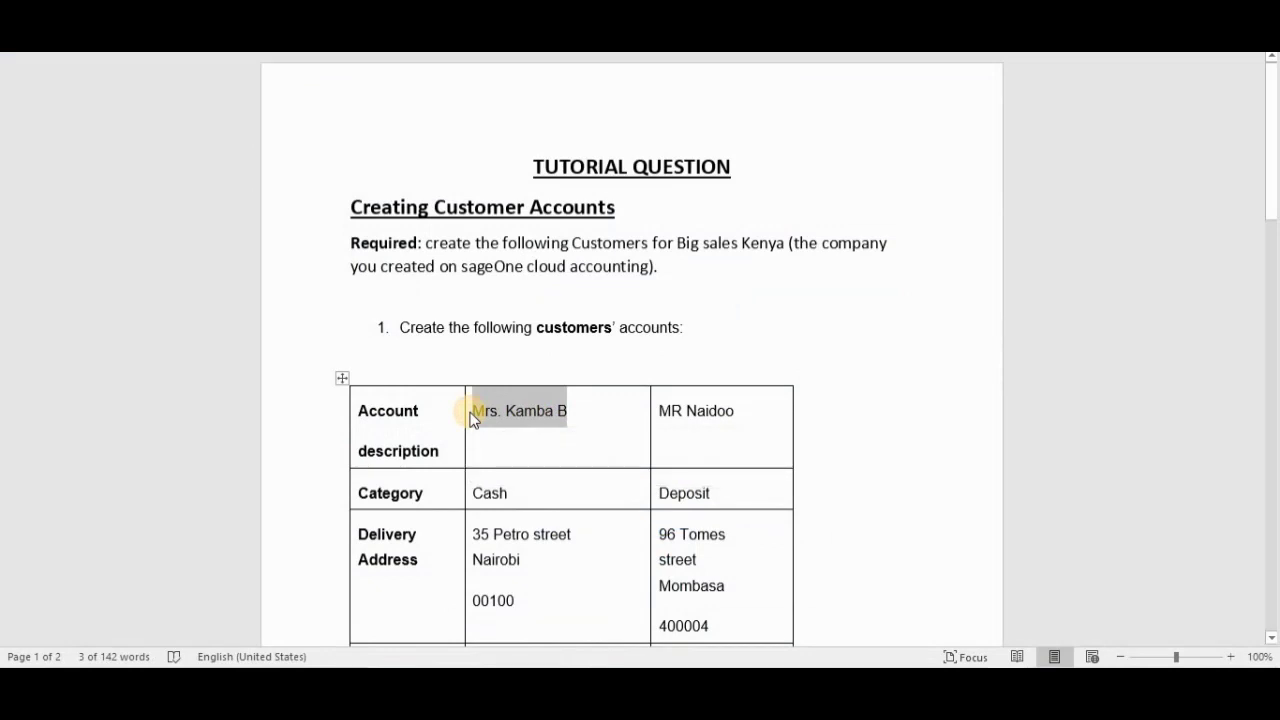
key(alt+Tab)
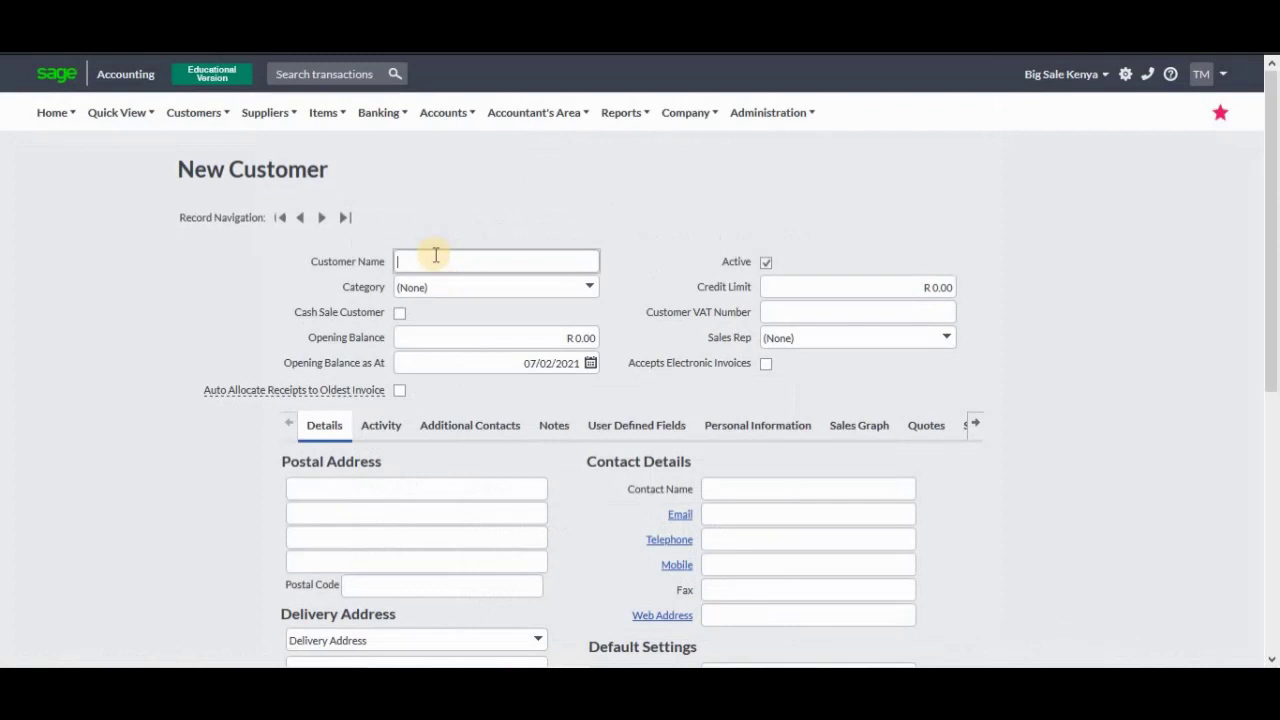
key(ctrl+v)
Step: Set the customer's category to Cash as the document specifies, and turn the Cash Sale Customer option on and off again
click(589, 288)
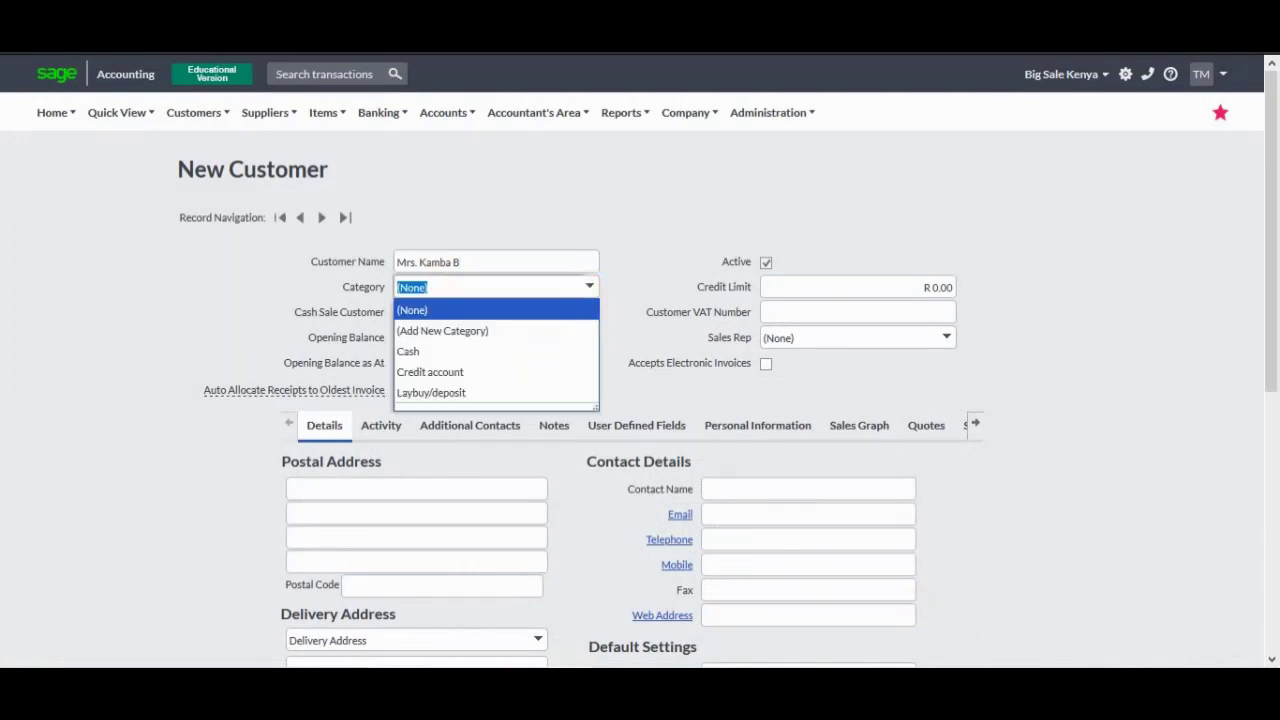
click(1119, 630)
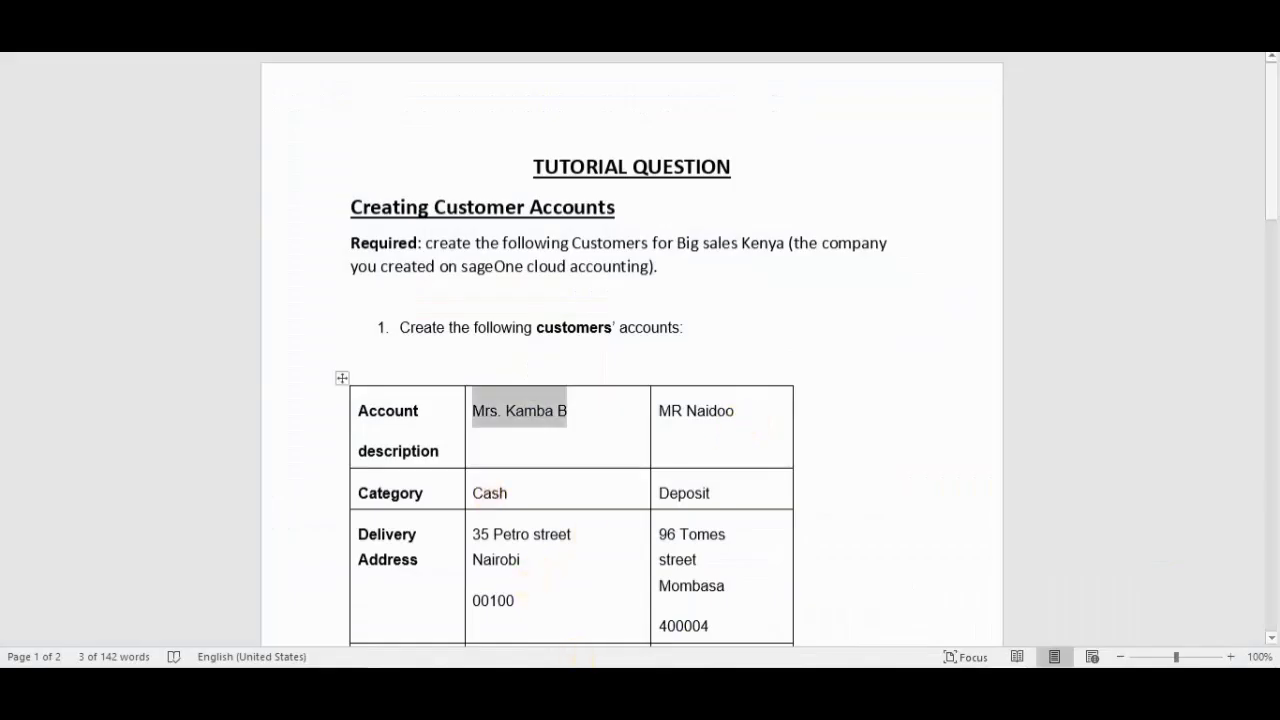
key(alt+Tab)
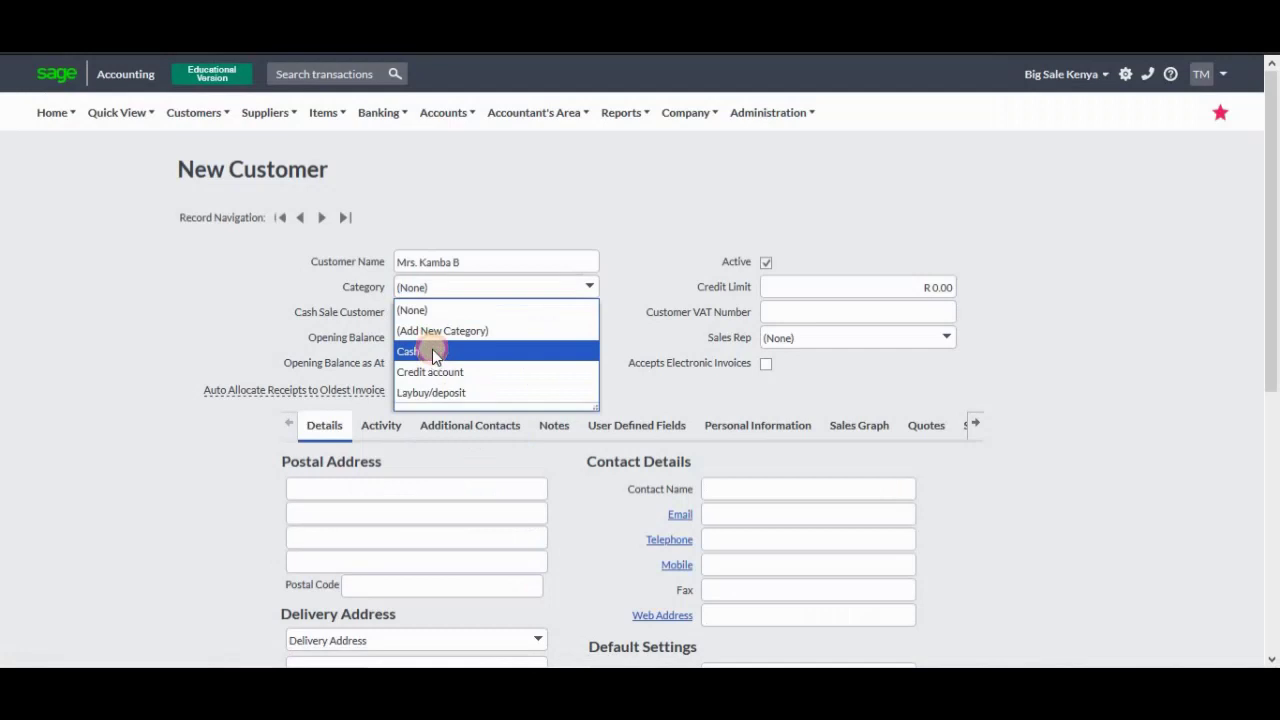
click(432, 349)
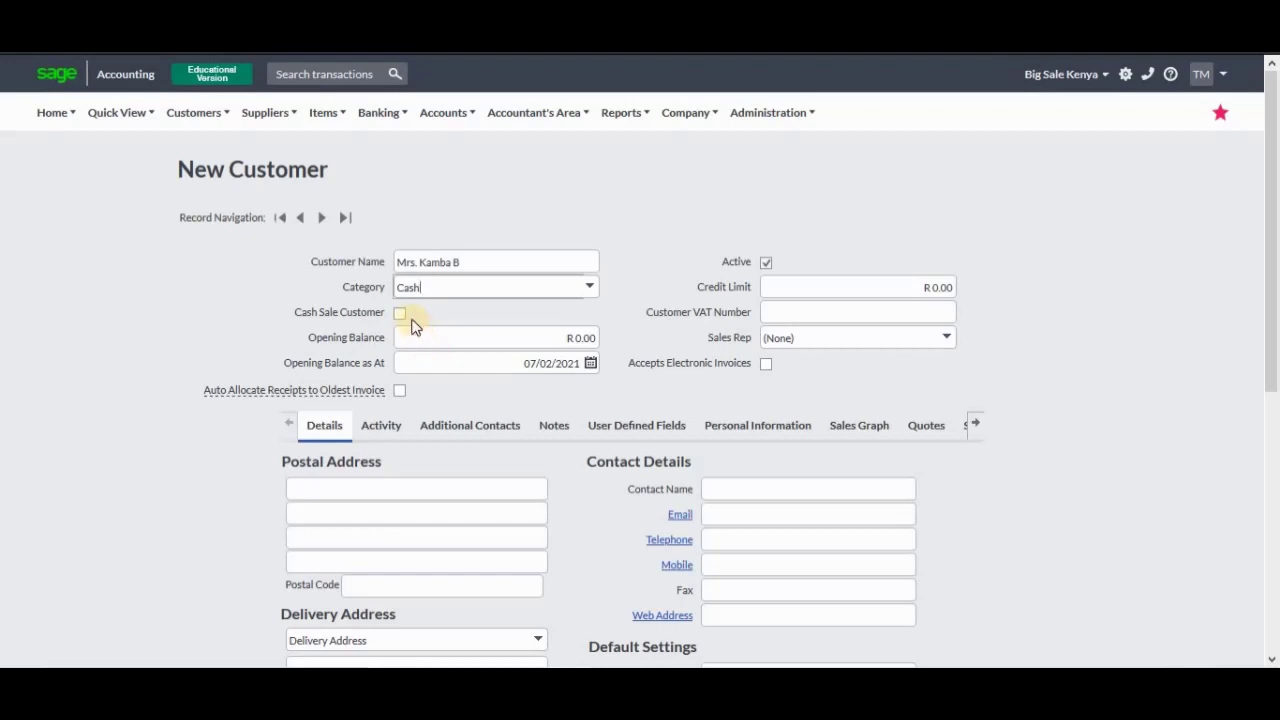
click(401, 313)
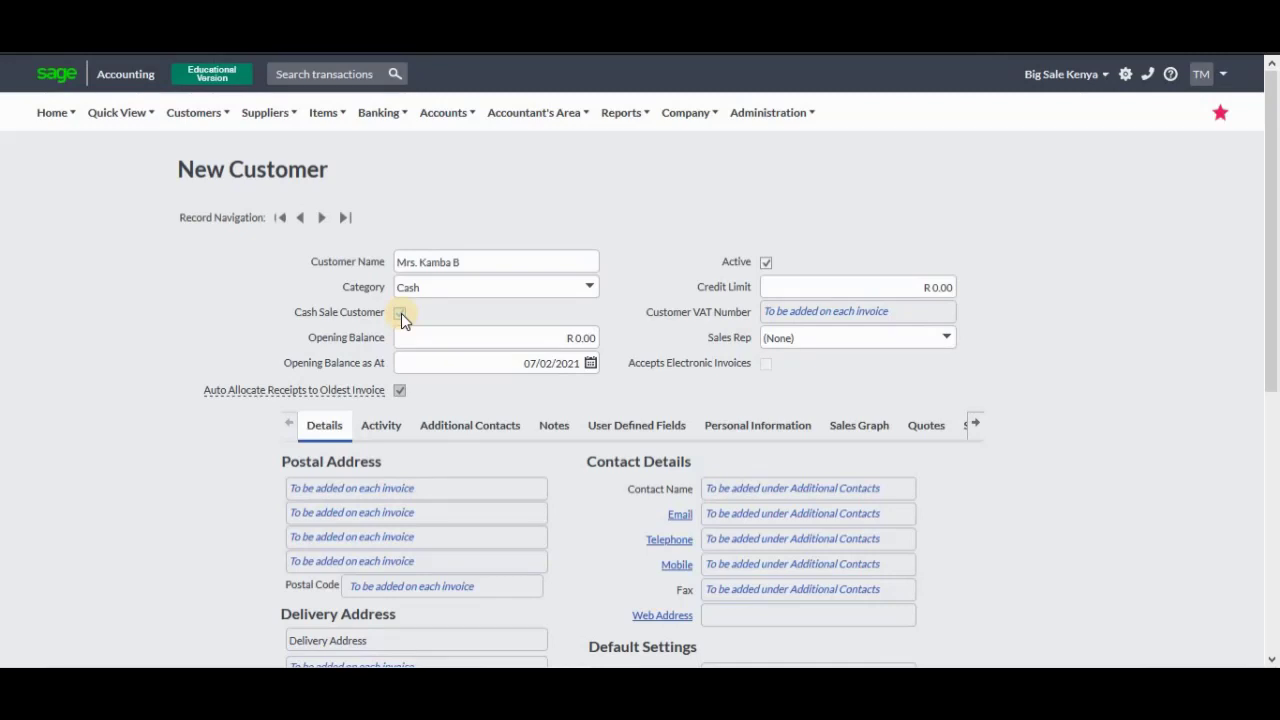
click(400, 313)
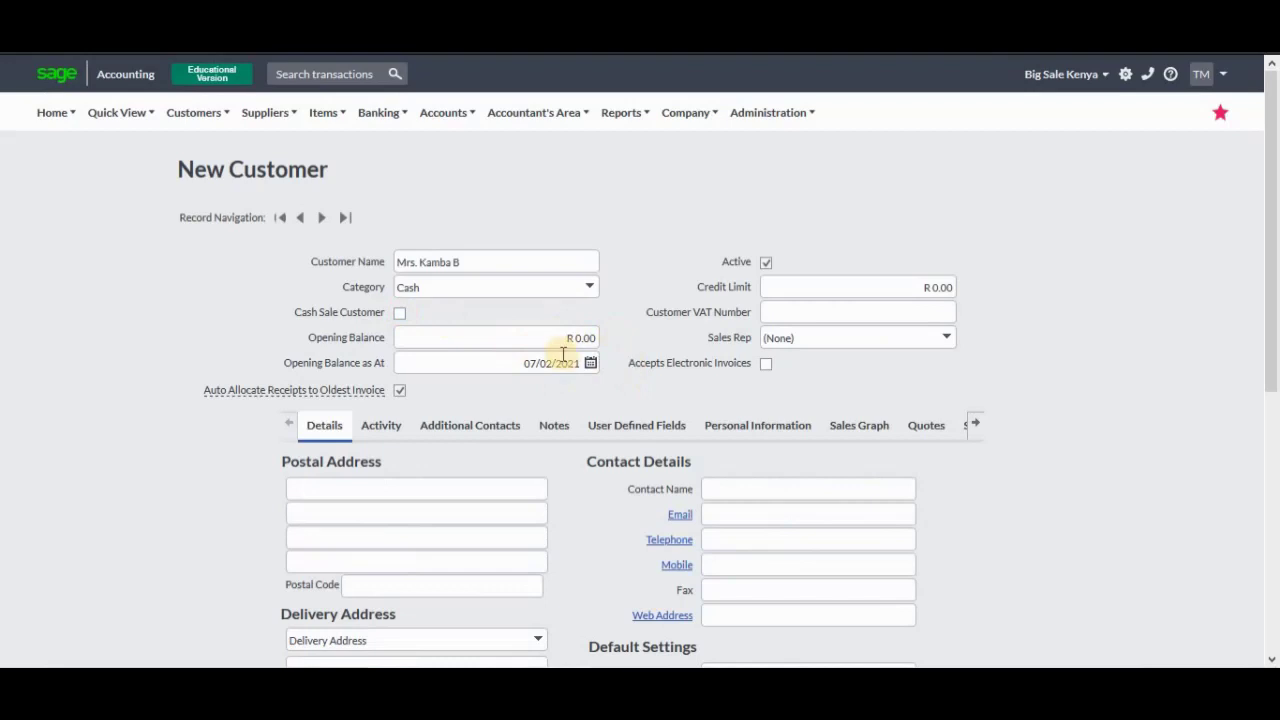
Step: Copy the first customer's credit limit of R 12 000 from the Word document into the Credit Limit field
click(863, 287)
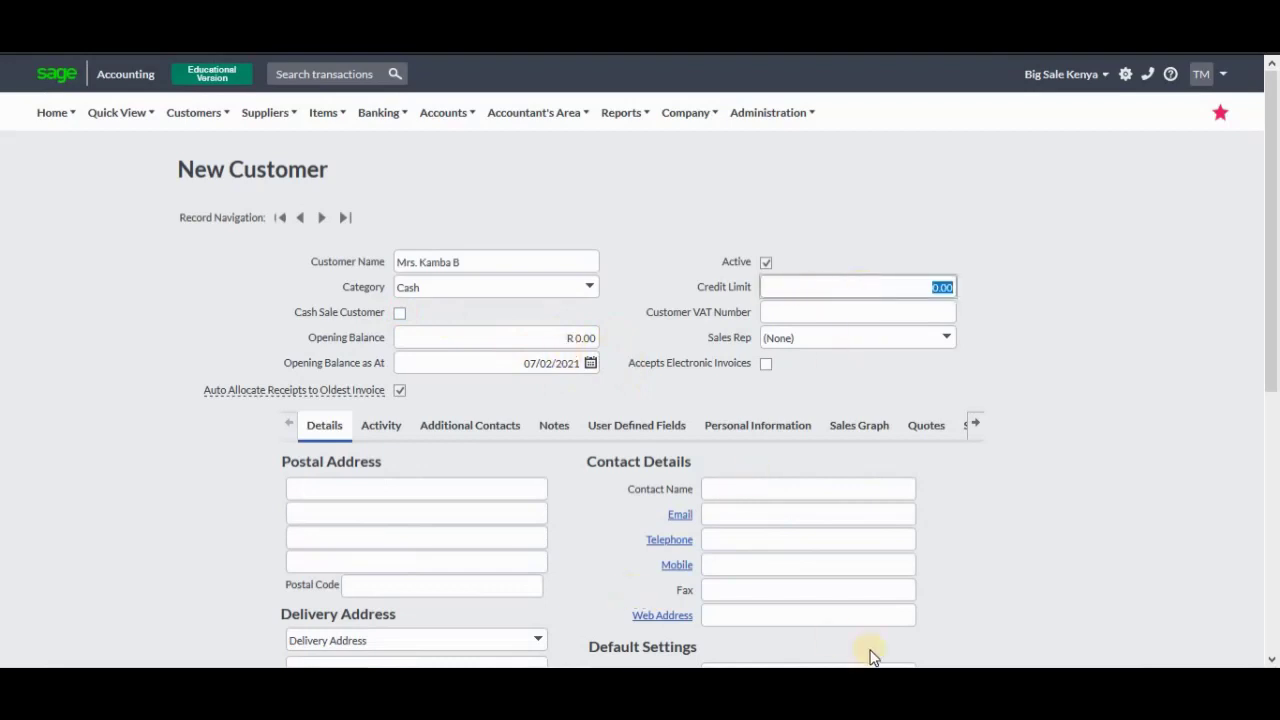
mouse_move(1029, 640)
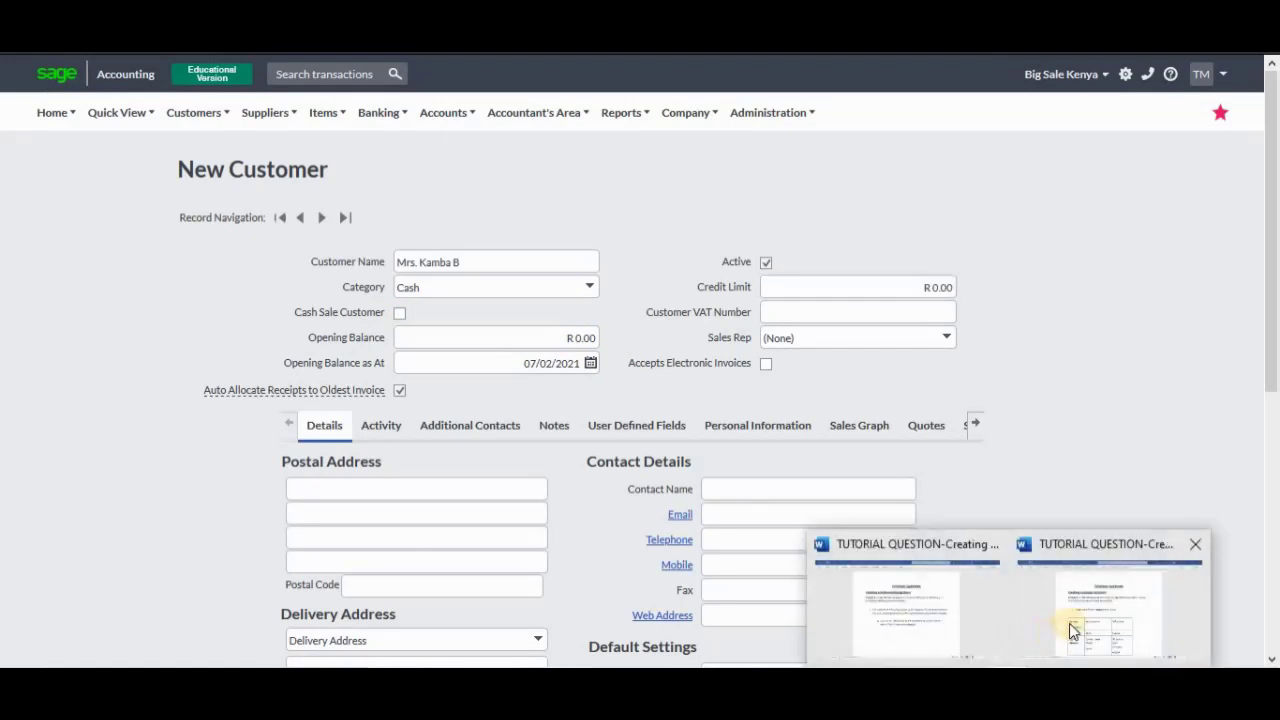
click(1069, 623)
drag(1274, 166, 1277, 305)
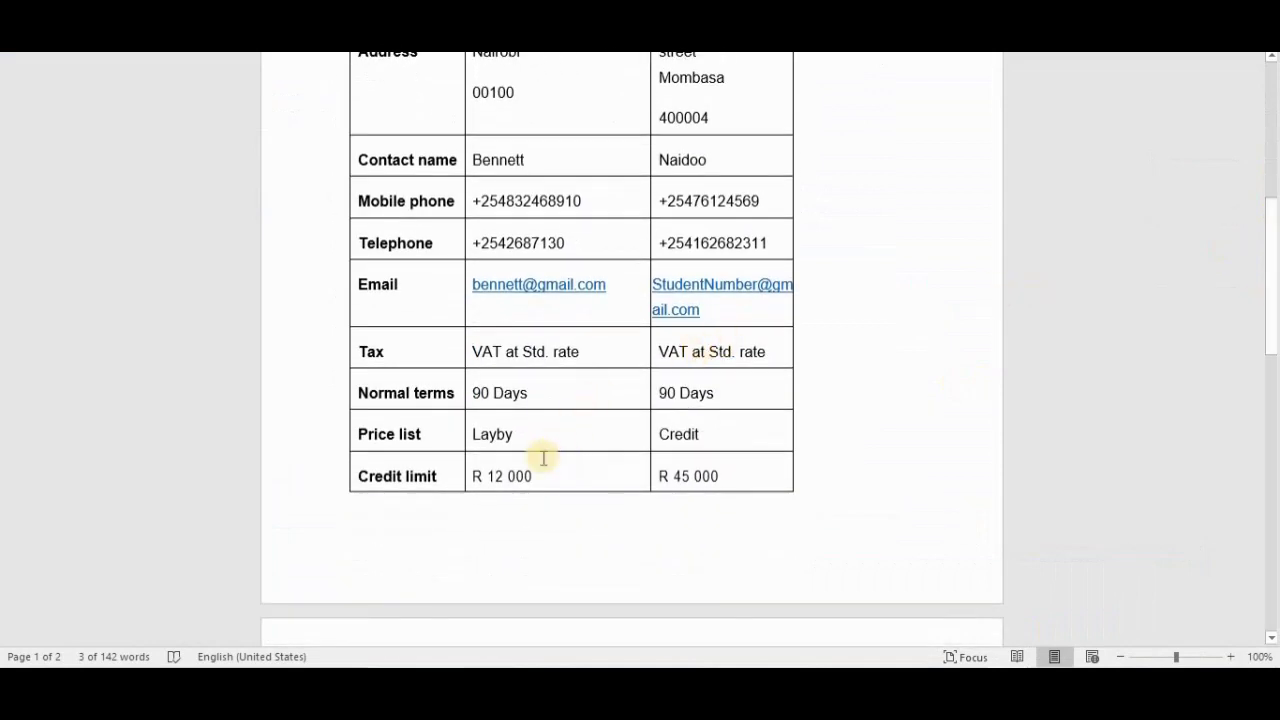
click(471, 476)
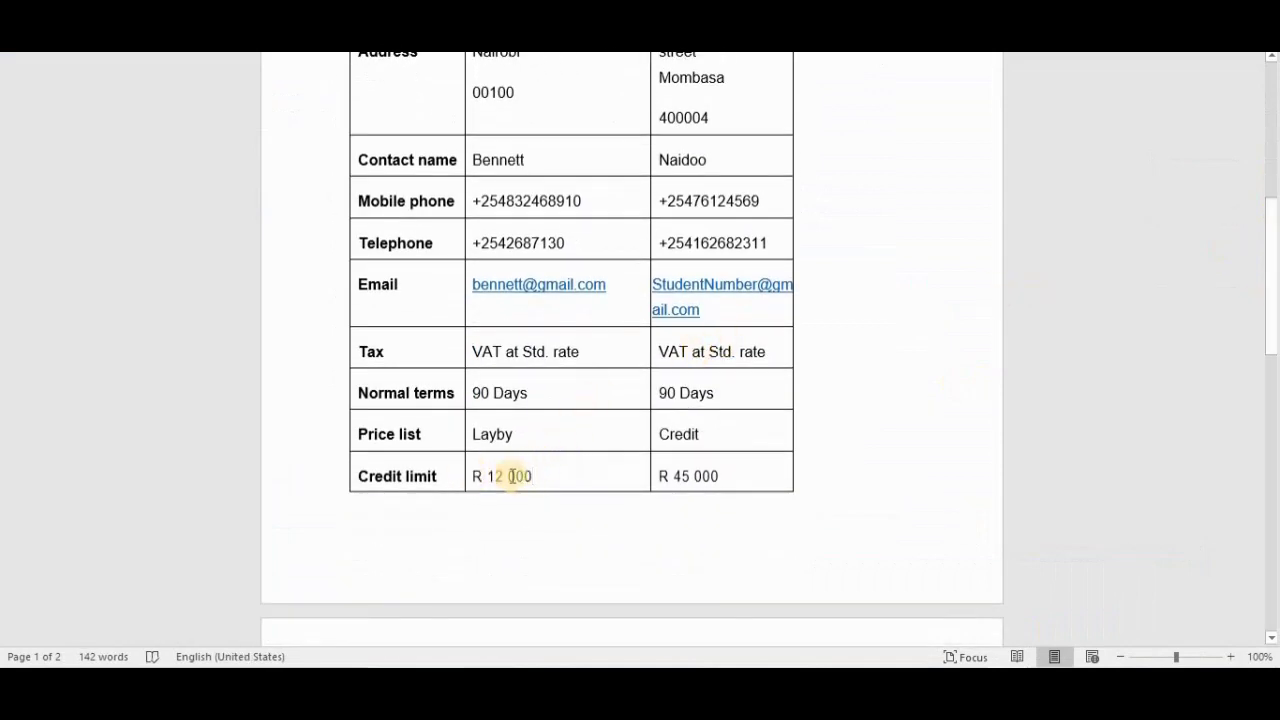
drag(541, 477, 471, 478)
key(ctrl+c)
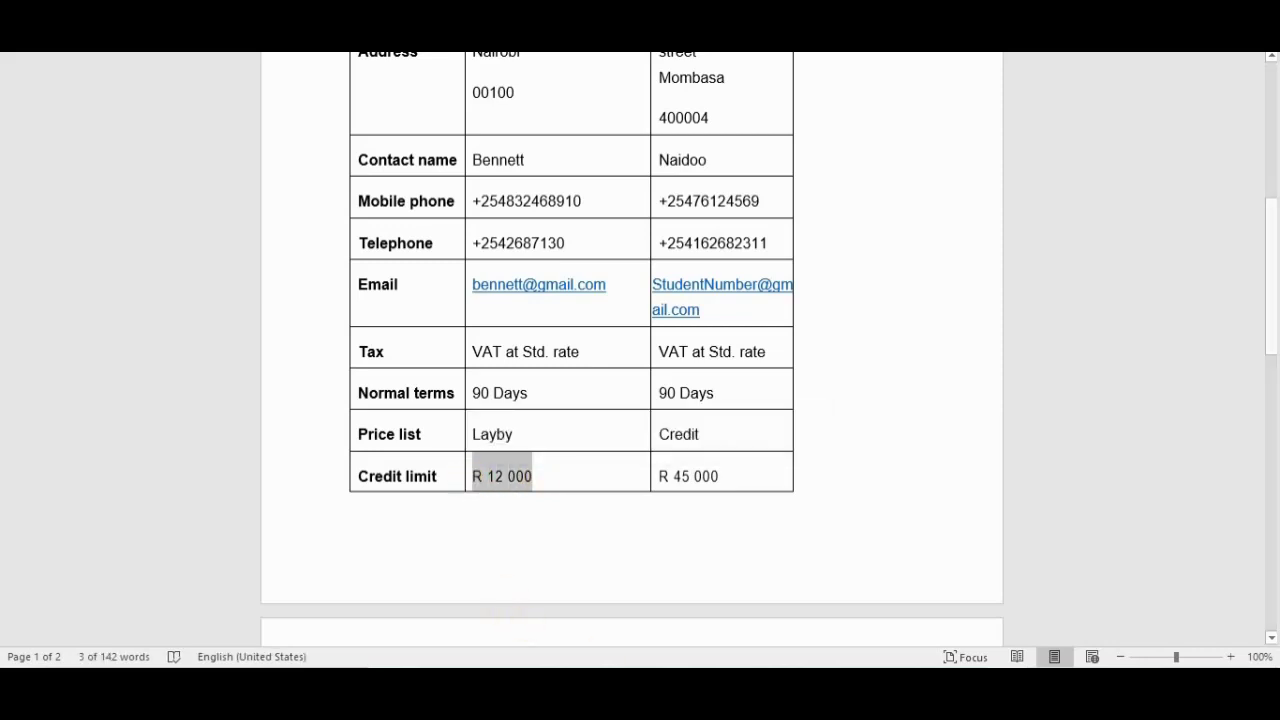
key(alt+Tab)
key(ctrl+v)
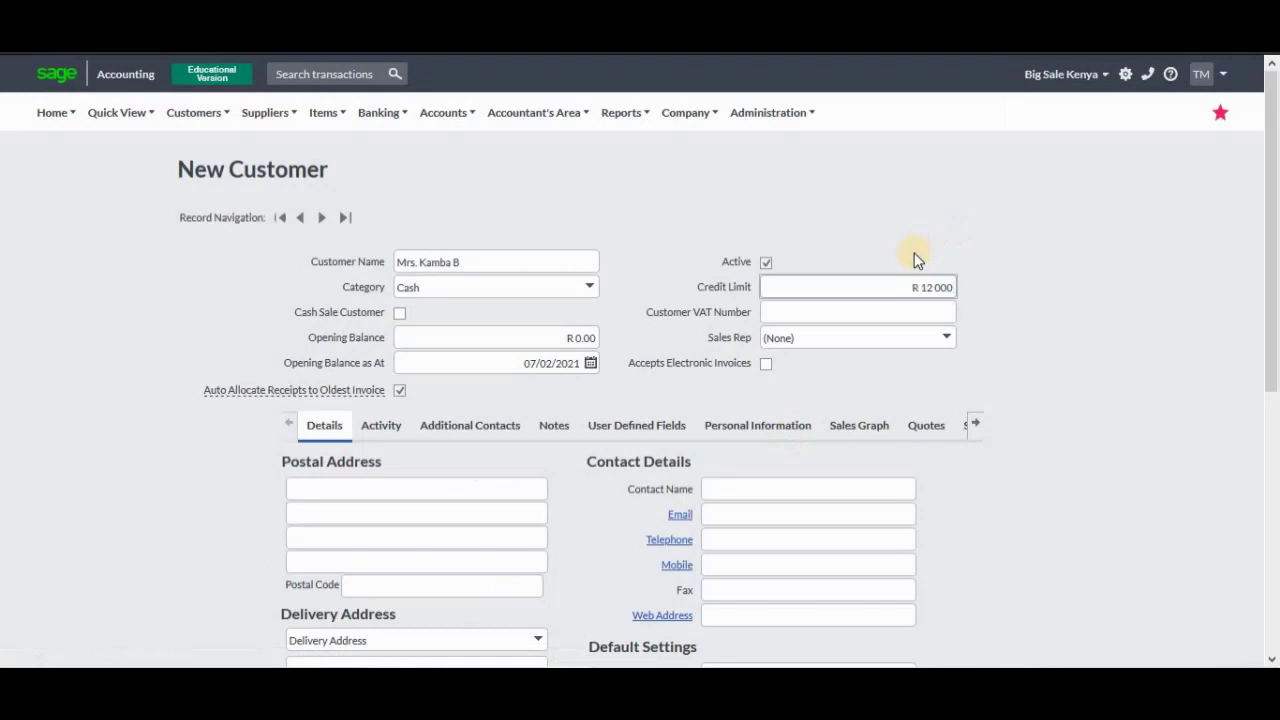
Step: Check the customer table in the Word document for tax details and enter the customer's VAT number in the Sage record
click(873, 312)
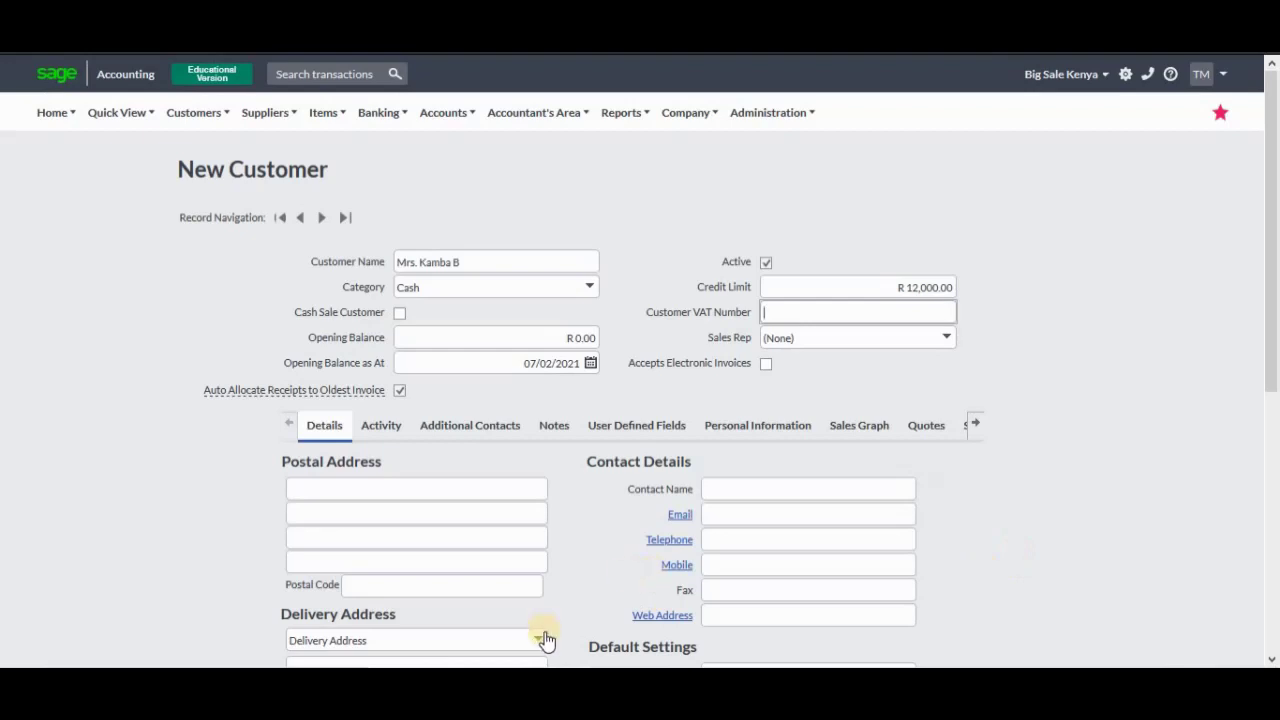
key(alt+Tab)
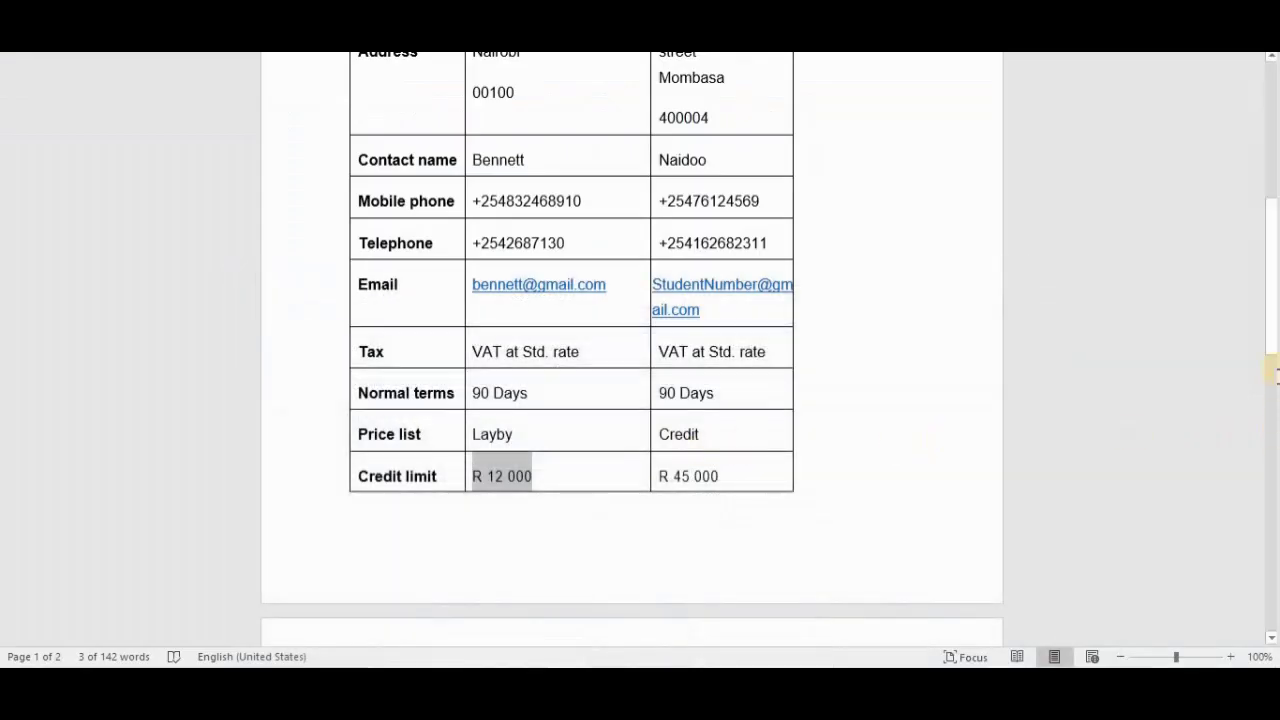
mouse_move(1272, 300)
mouse_down()
mouse_move(1275, 245)
mouse_move(1276, 323)
mouse_move(1274, 289)
mouse_up()
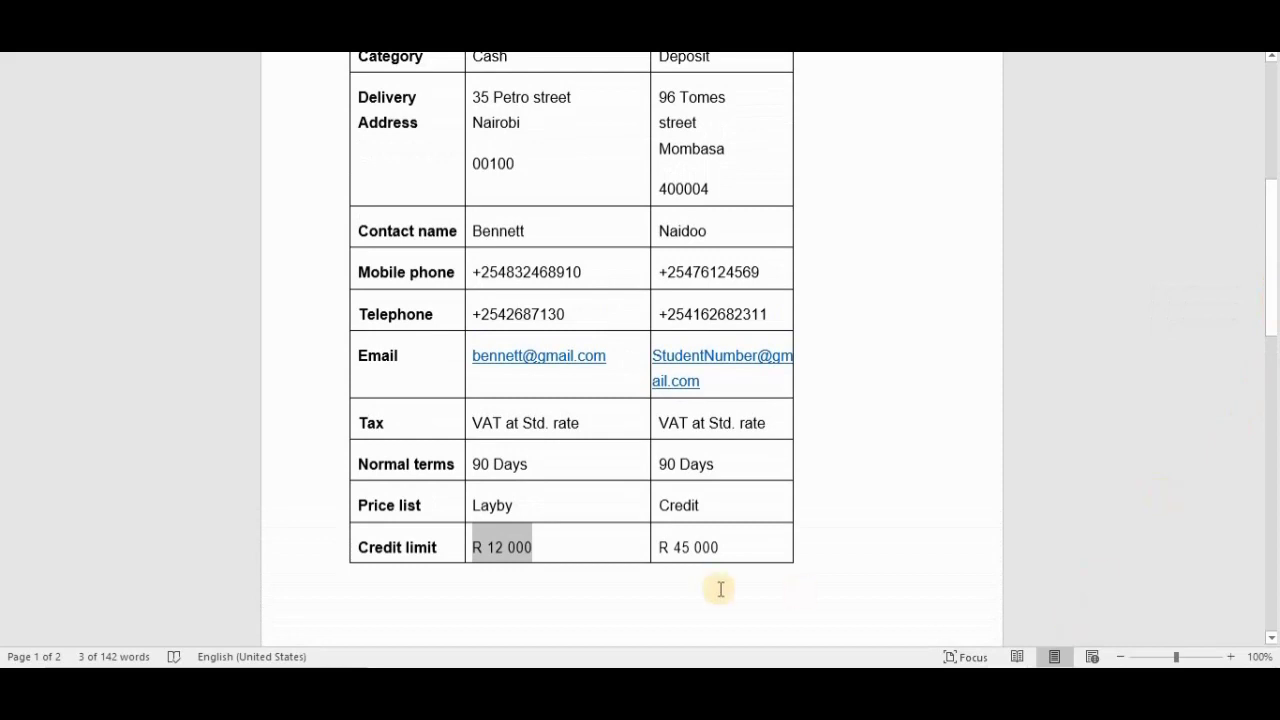
click(717, 417)
key(alt+Tab)
click(829, 314)
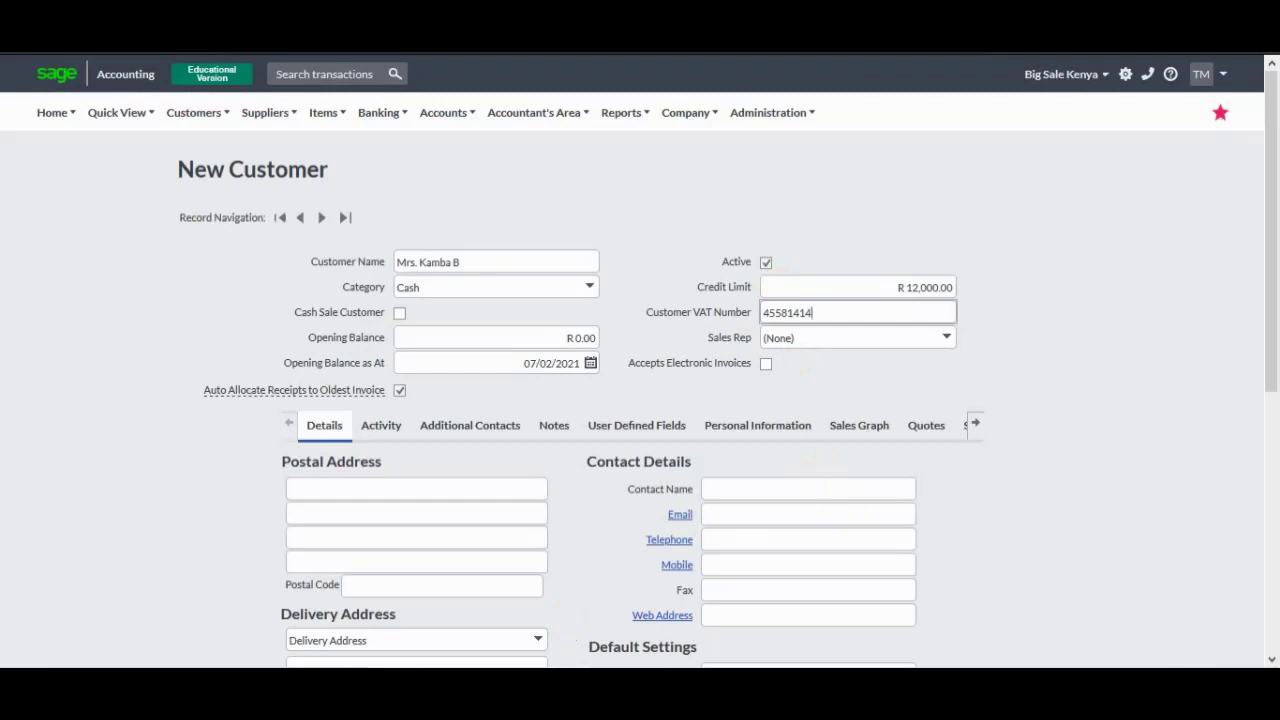
key(alt+Tab)
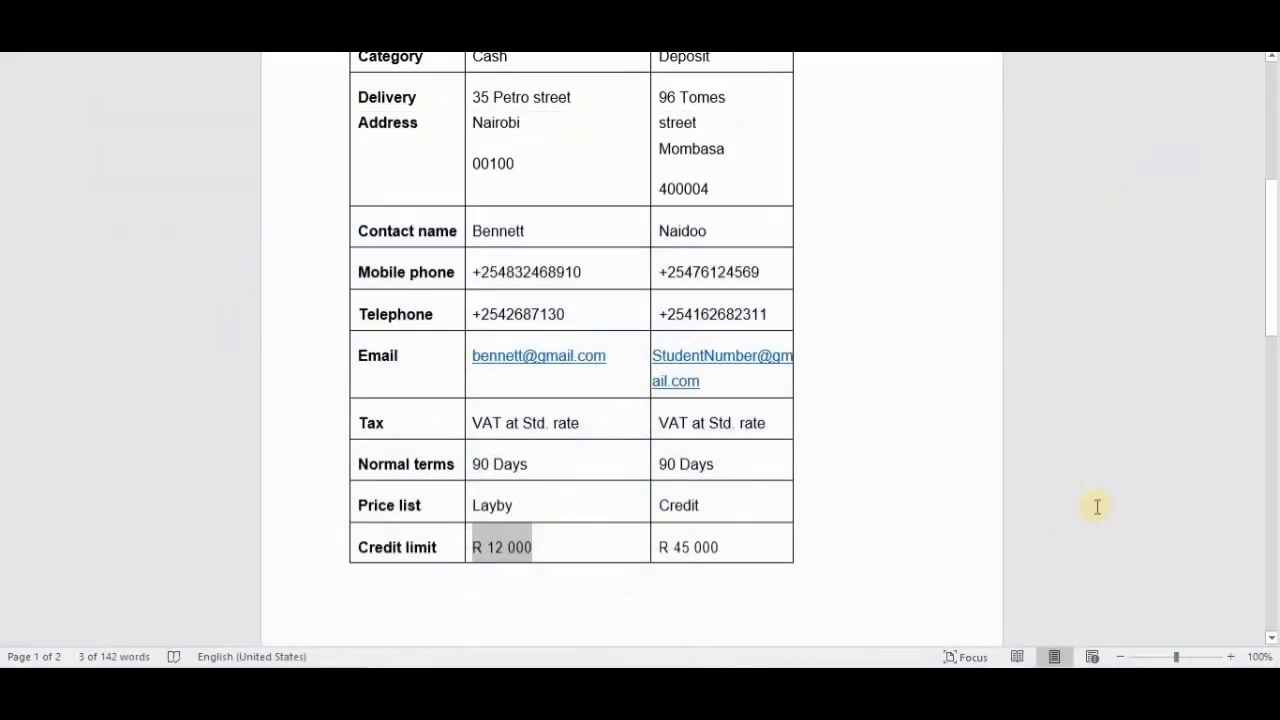
drag(1271, 305, 640, 654)
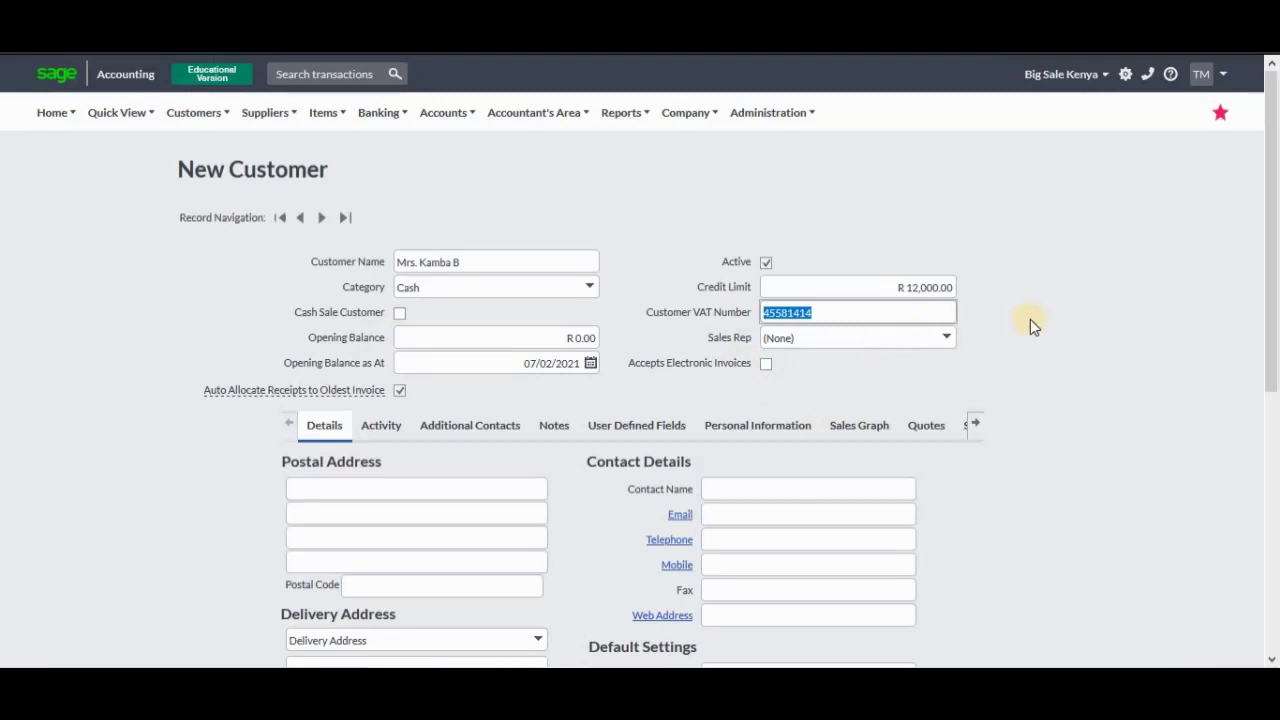
Step: Copy the first customer's full delivery address from the Word document into the first Delivery Address line
drag(1274, 262, 1274, 375)
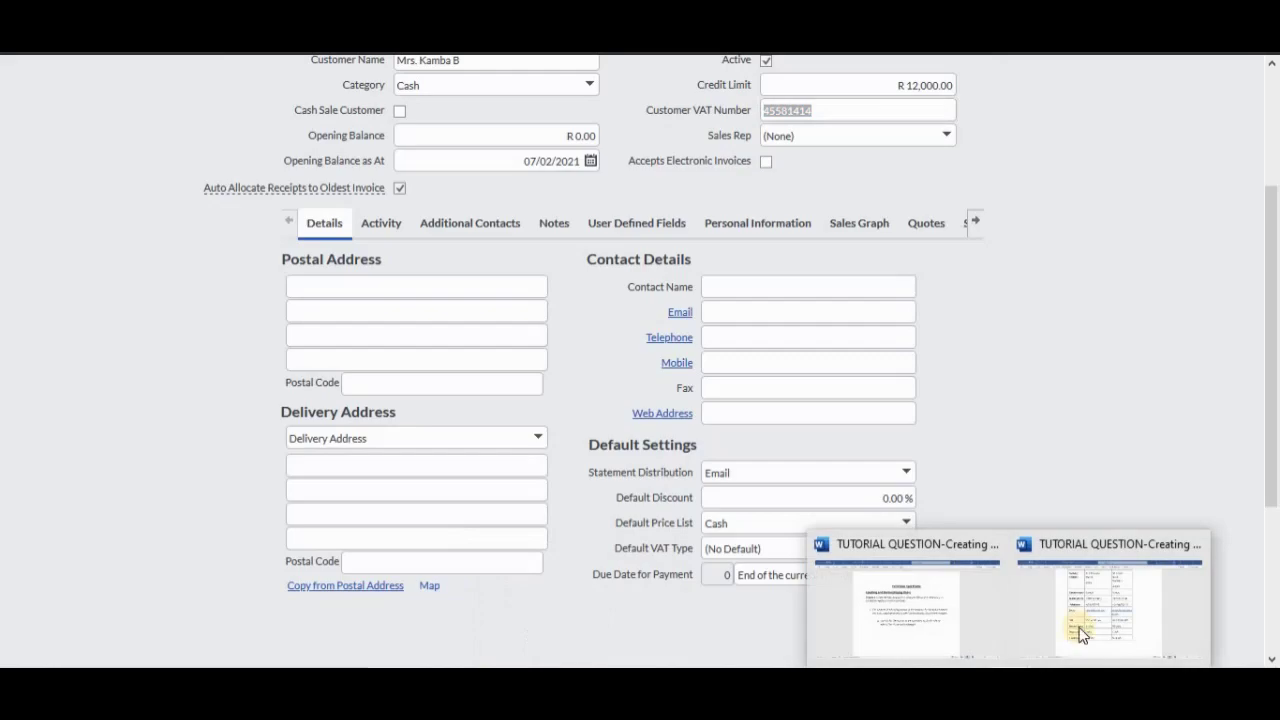
click(1080, 635)
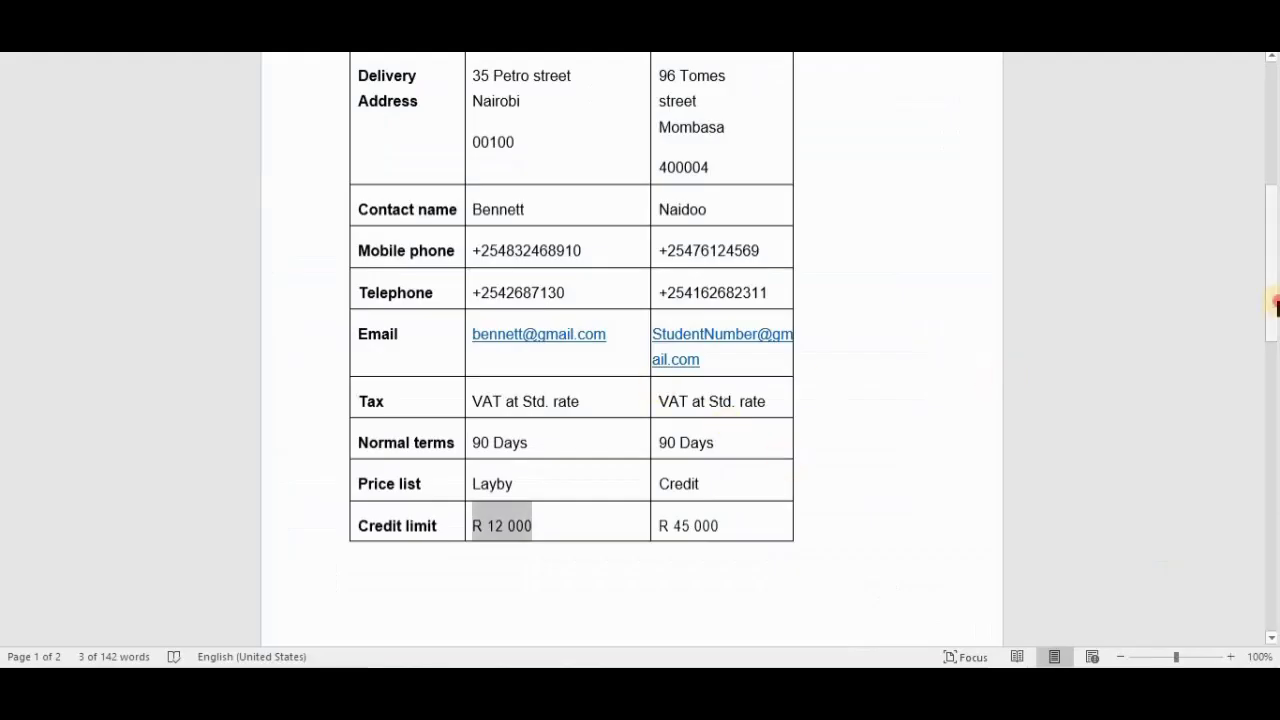
drag(1274, 251, 1272, 205)
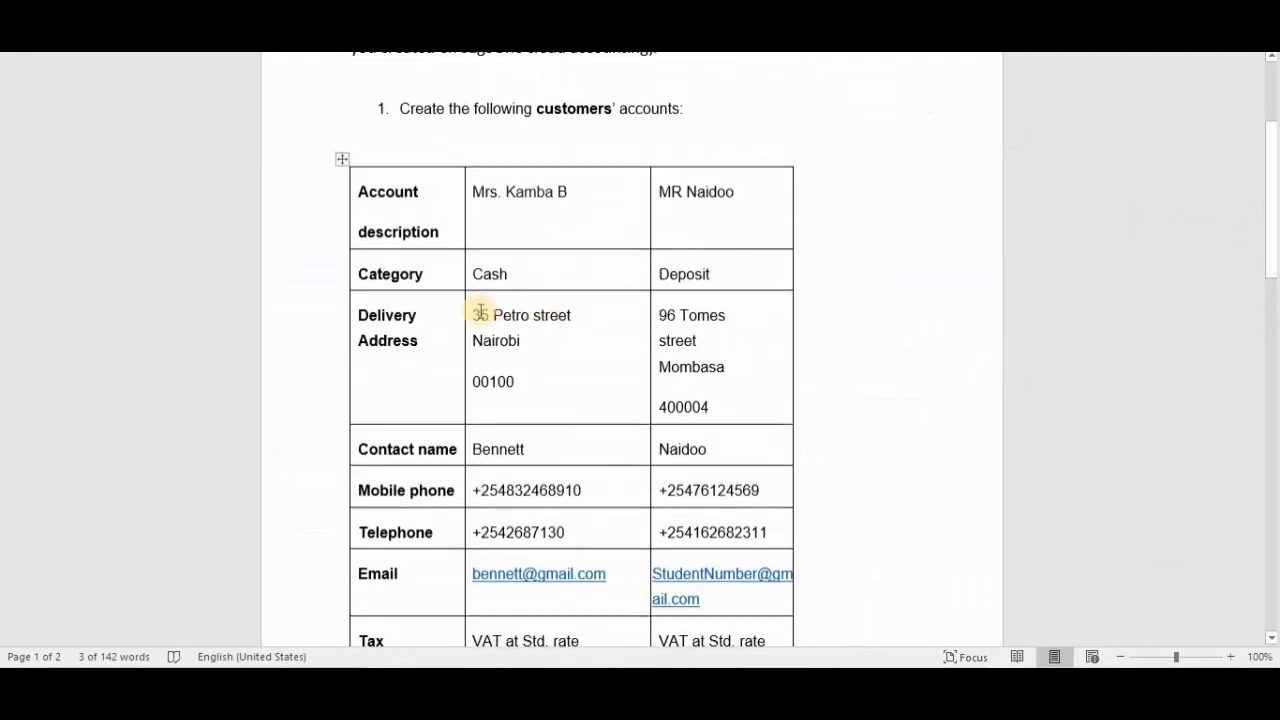
drag(475, 314, 523, 406)
key(ctrl+c)
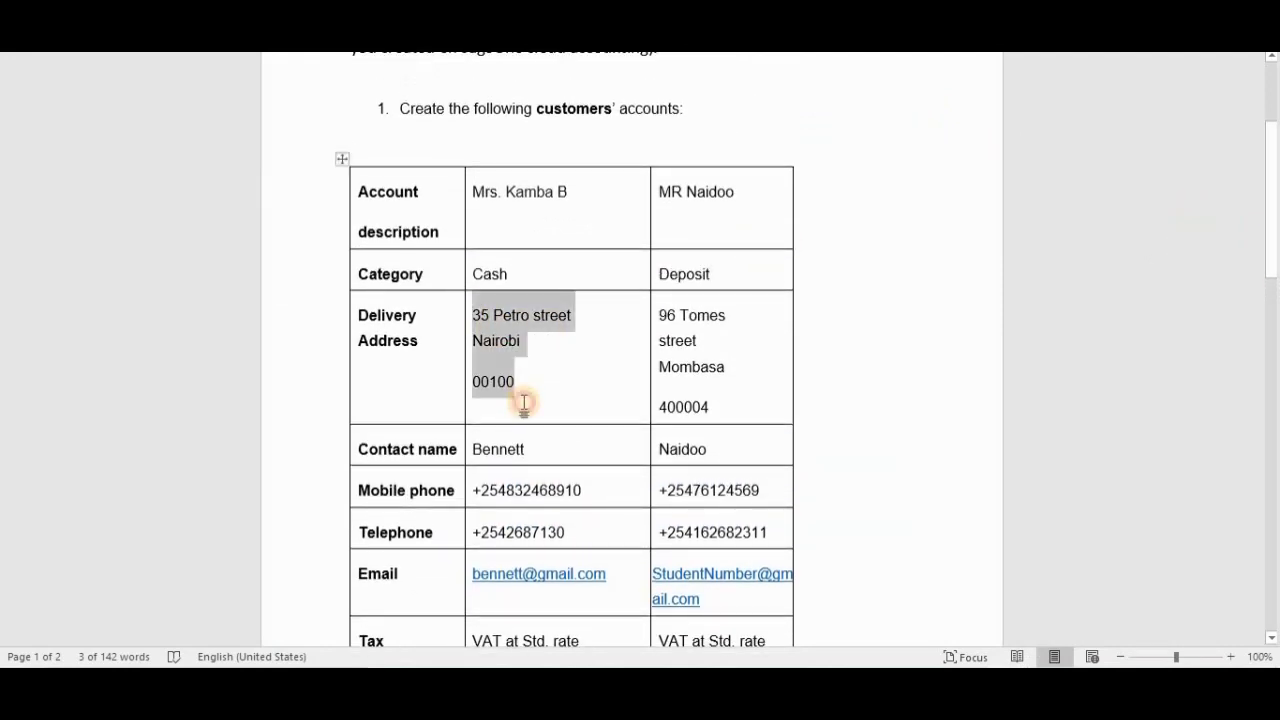
key(alt+Tab)
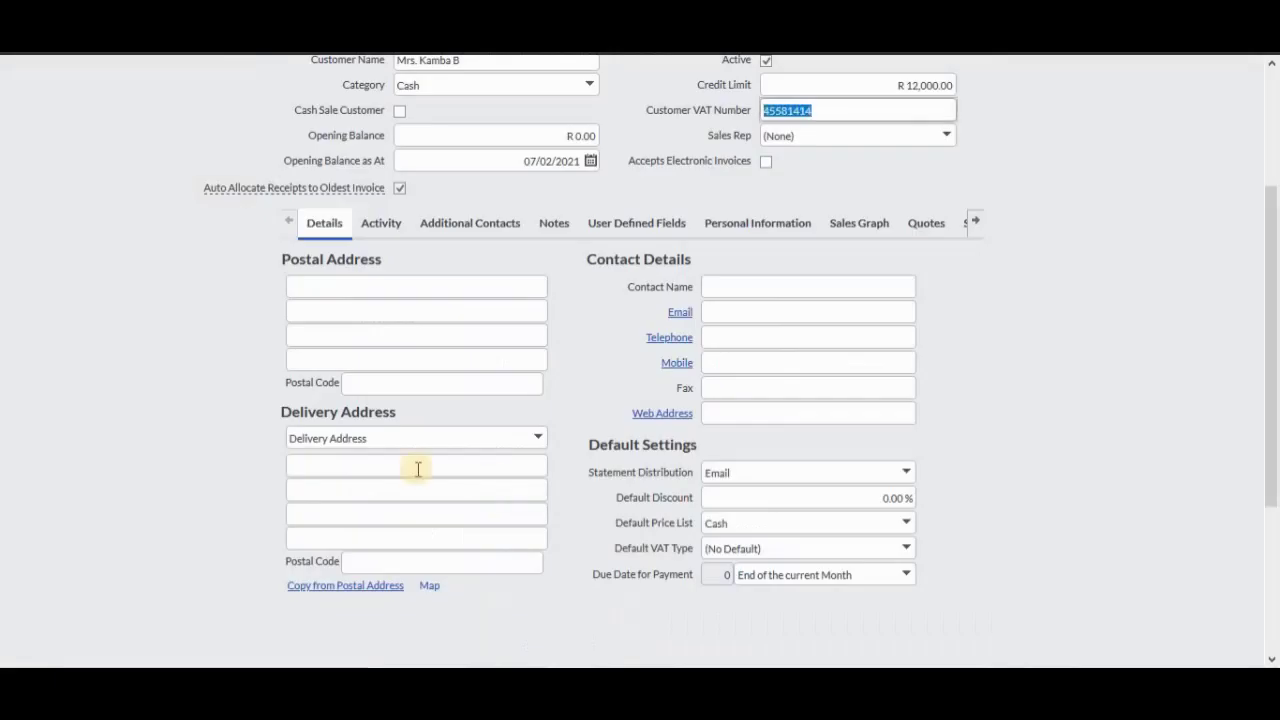
click(326, 462)
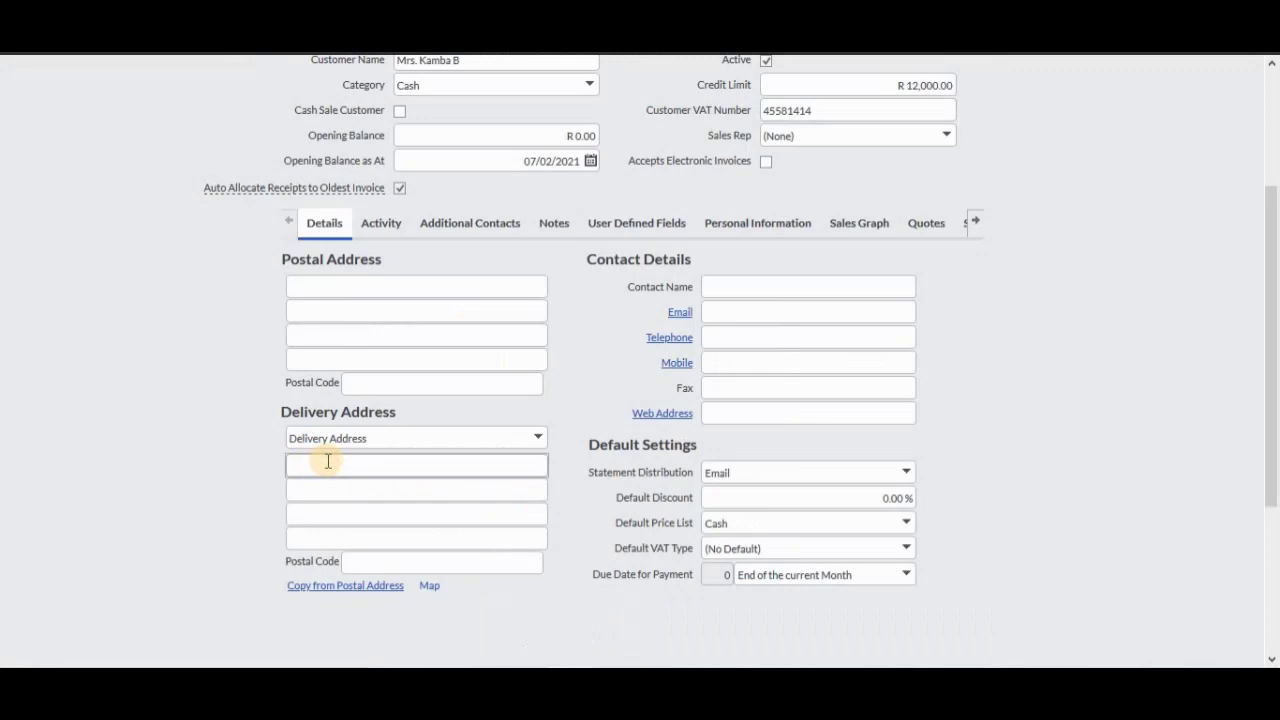
key(ctrl+v)
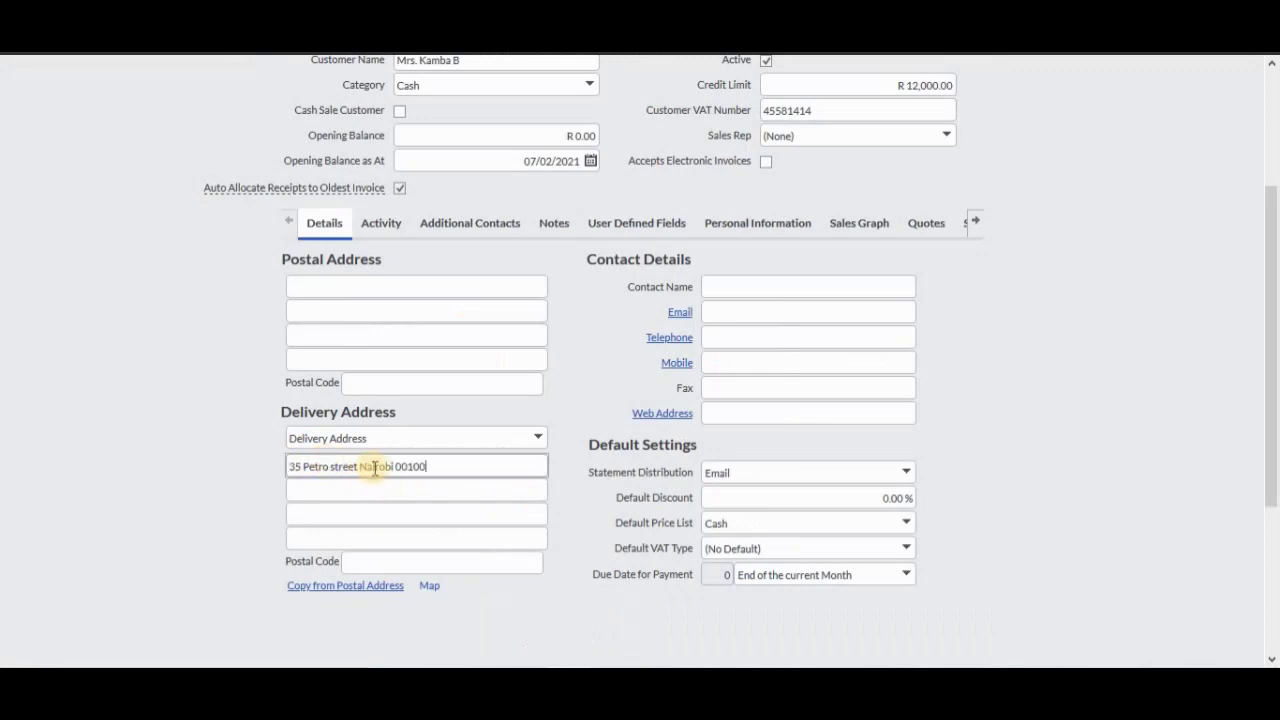
Step: Copy the city and postal code from the first Delivery Address line to the second line, and enter the postal code in its own field
drag(361, 467, 429, 467)
key(ctrl+c)
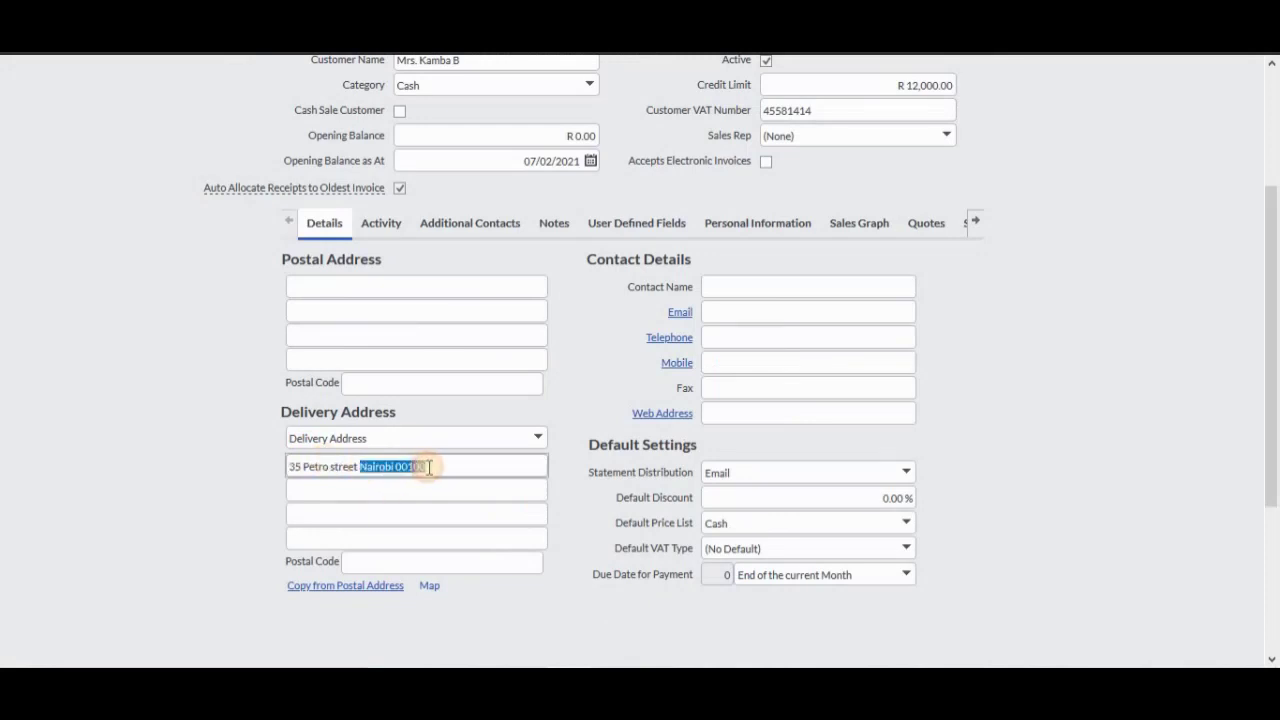
click(417, 485)
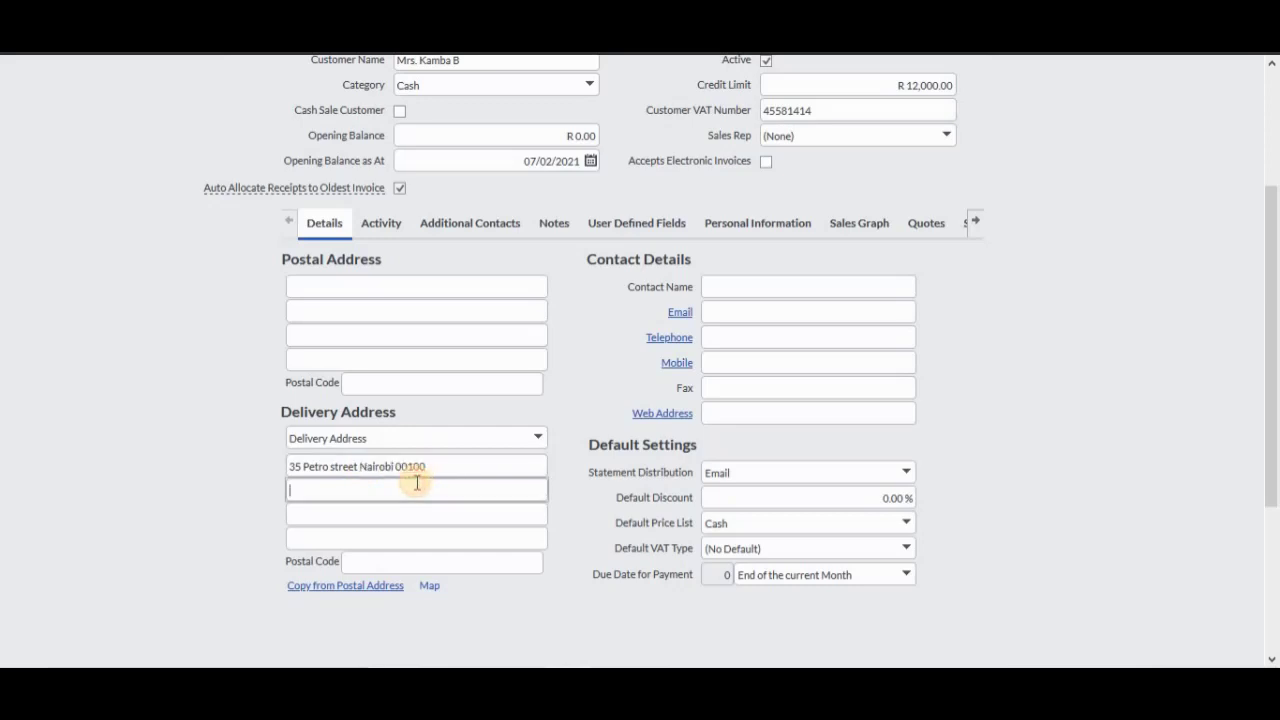
key(ctrl+v)
drag(363, 489, 329, 486)
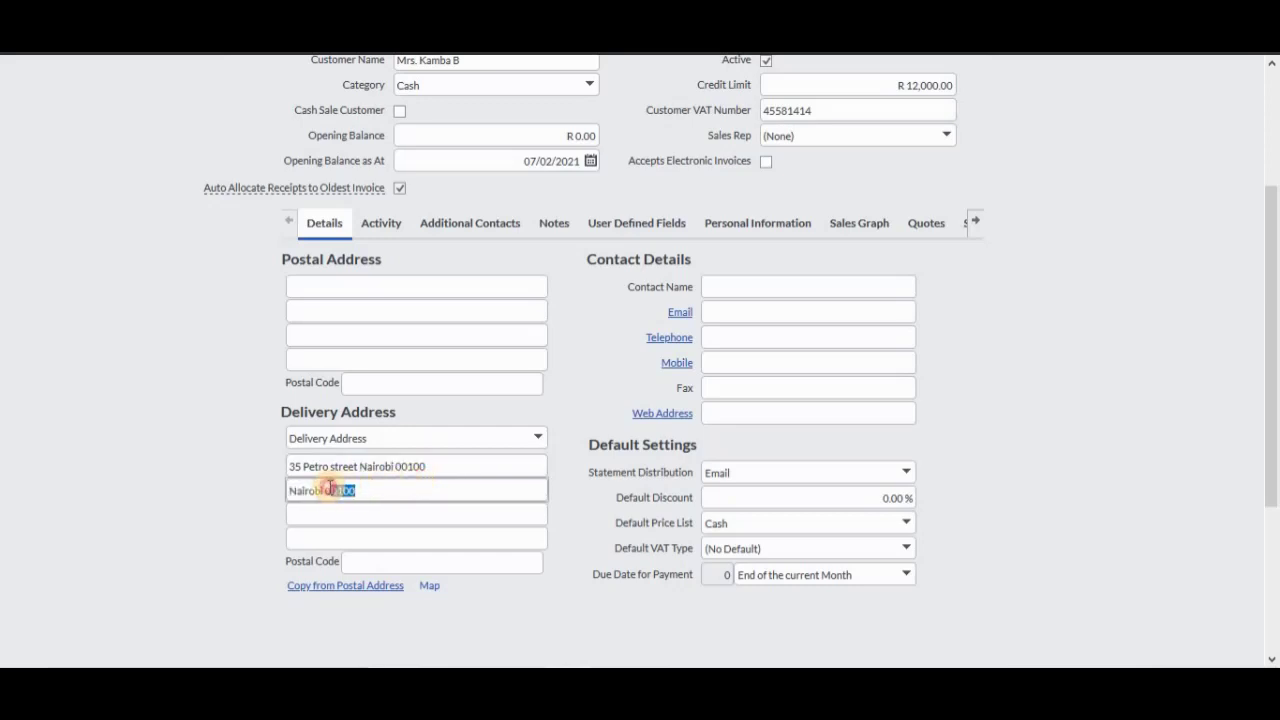
click(398, 562)
text(00100)
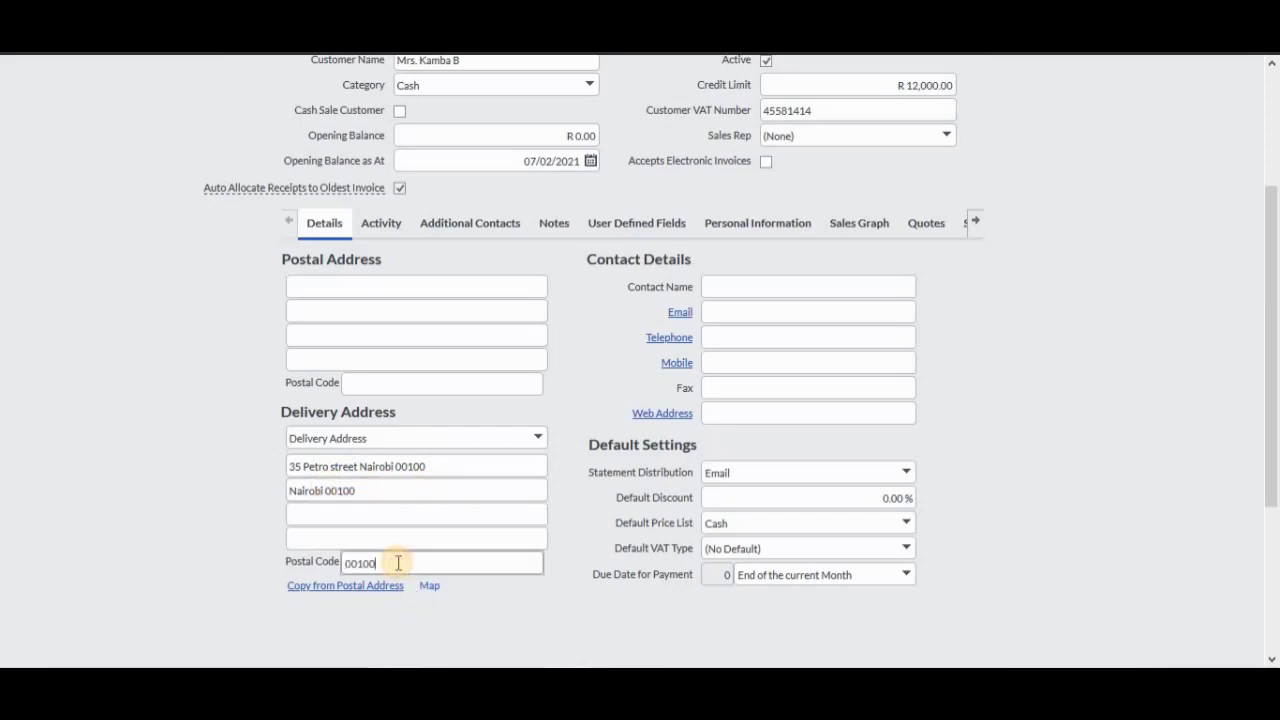
Step: Remove the postal code from the second Delivery Address line, and trim the first line to the street address only
triple_click(356, 491)
click(356, 491)
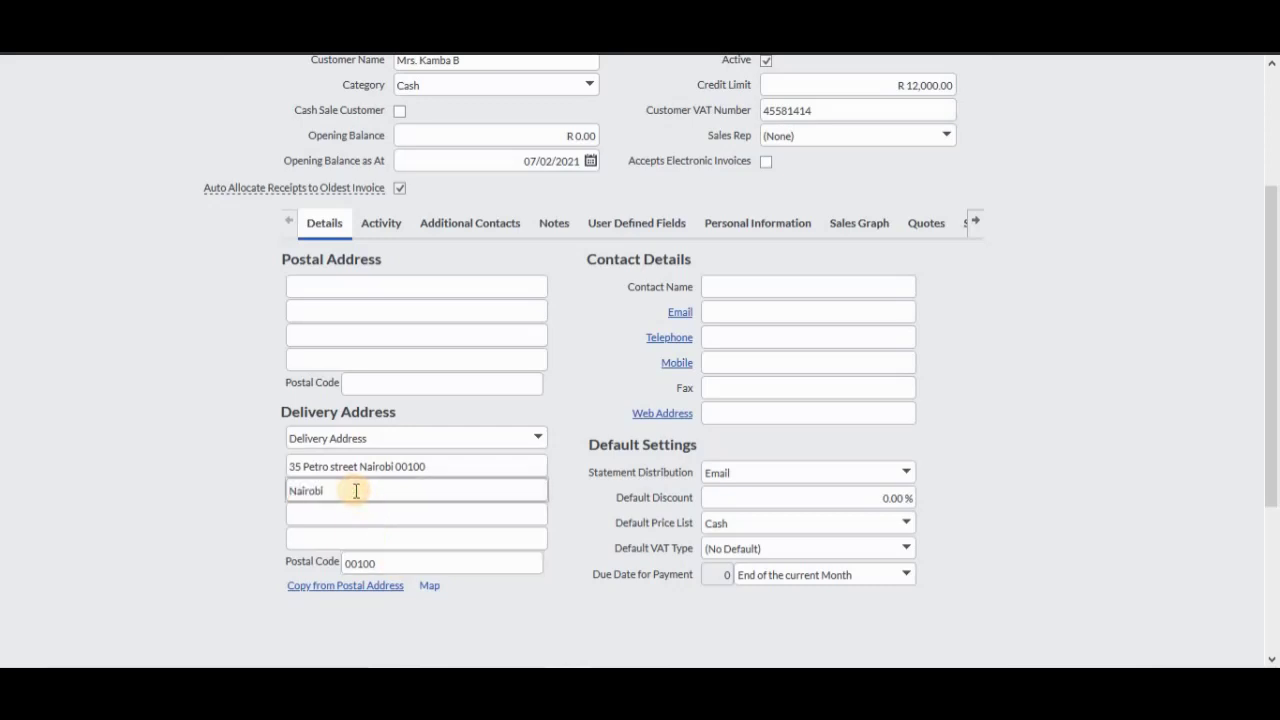
triple_click(435, 463)
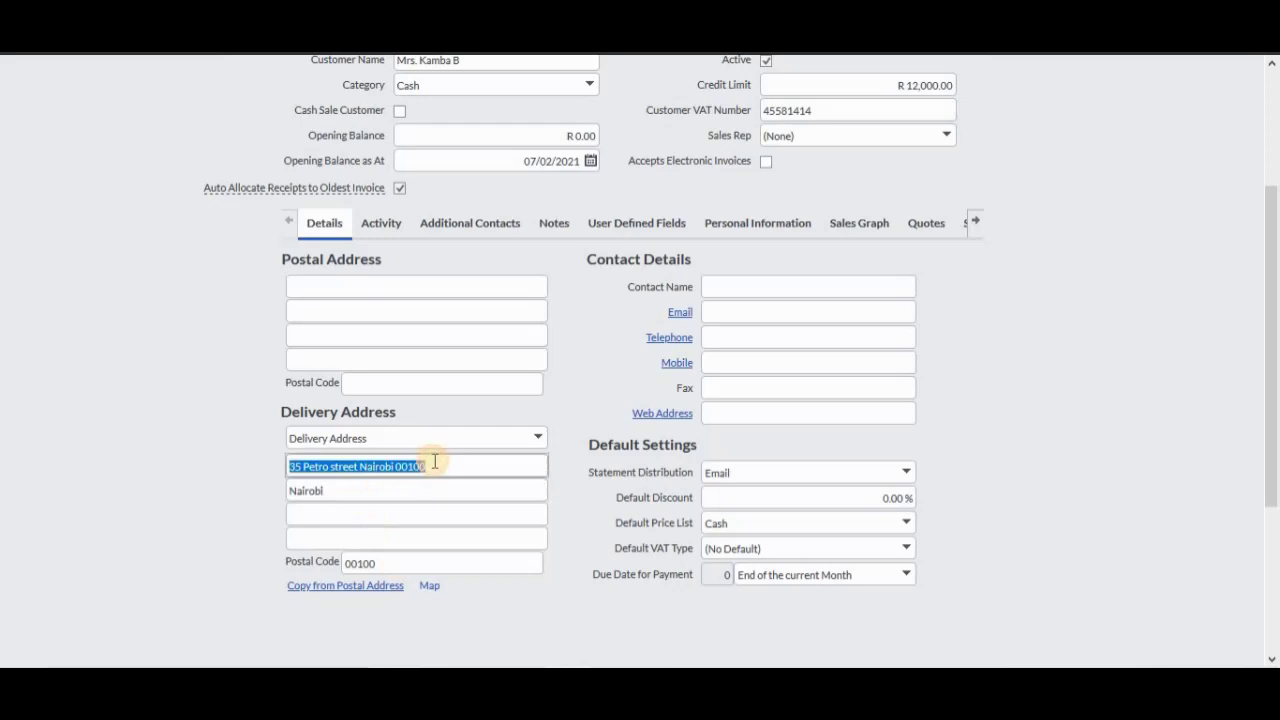
click(435, 462)
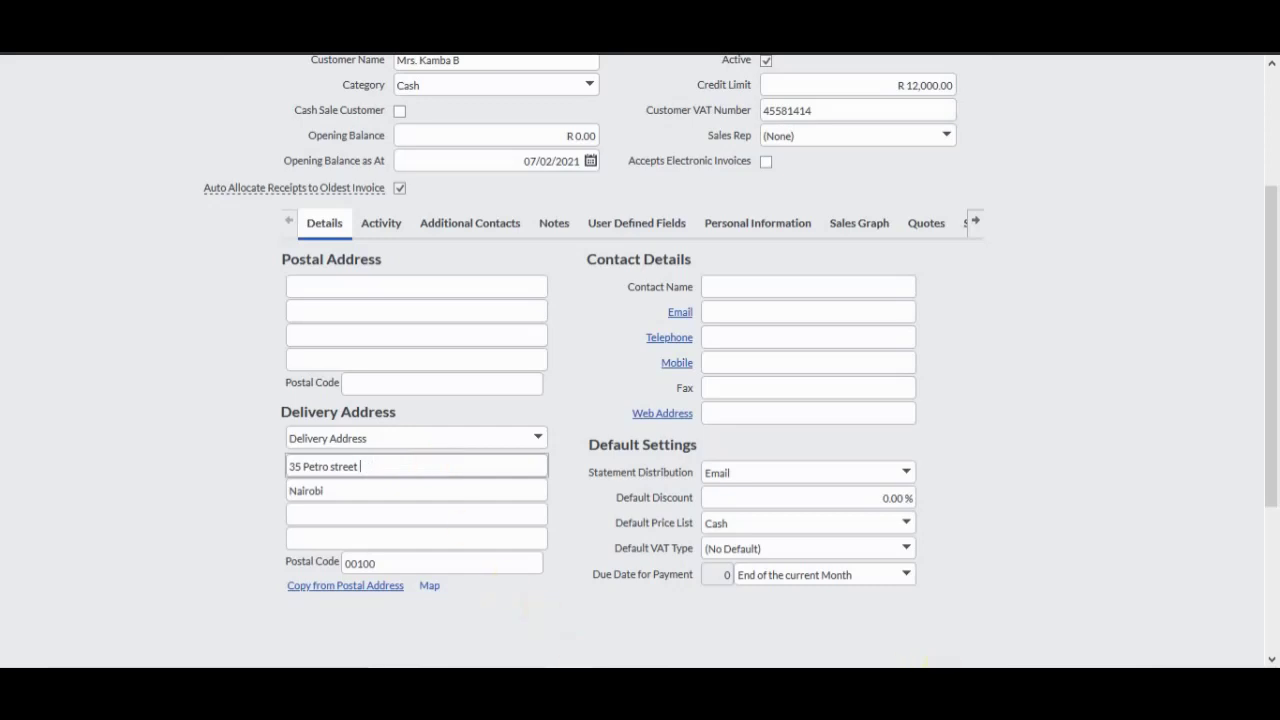
Step: Copy the first customer's contact name from the Word table into the Contact Name field in Sage, and return to the Word document
key(alt+Tab)
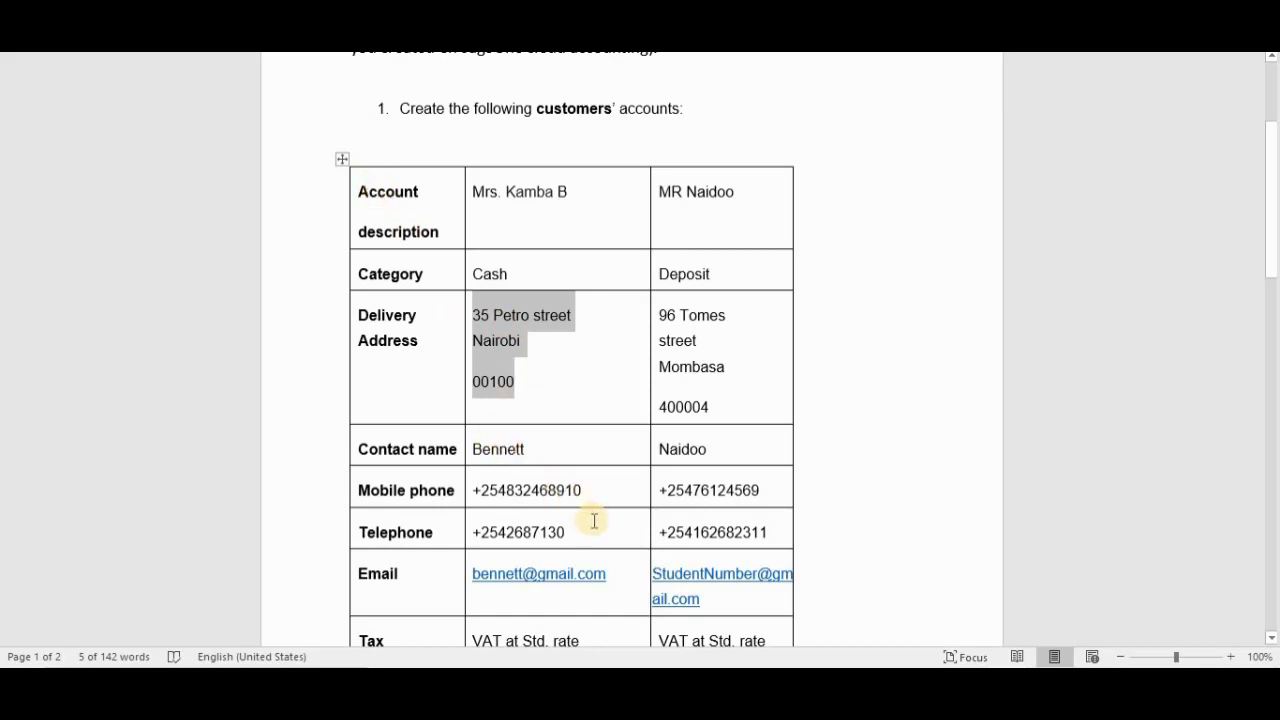
drag(1273, 228, 1265, 253)
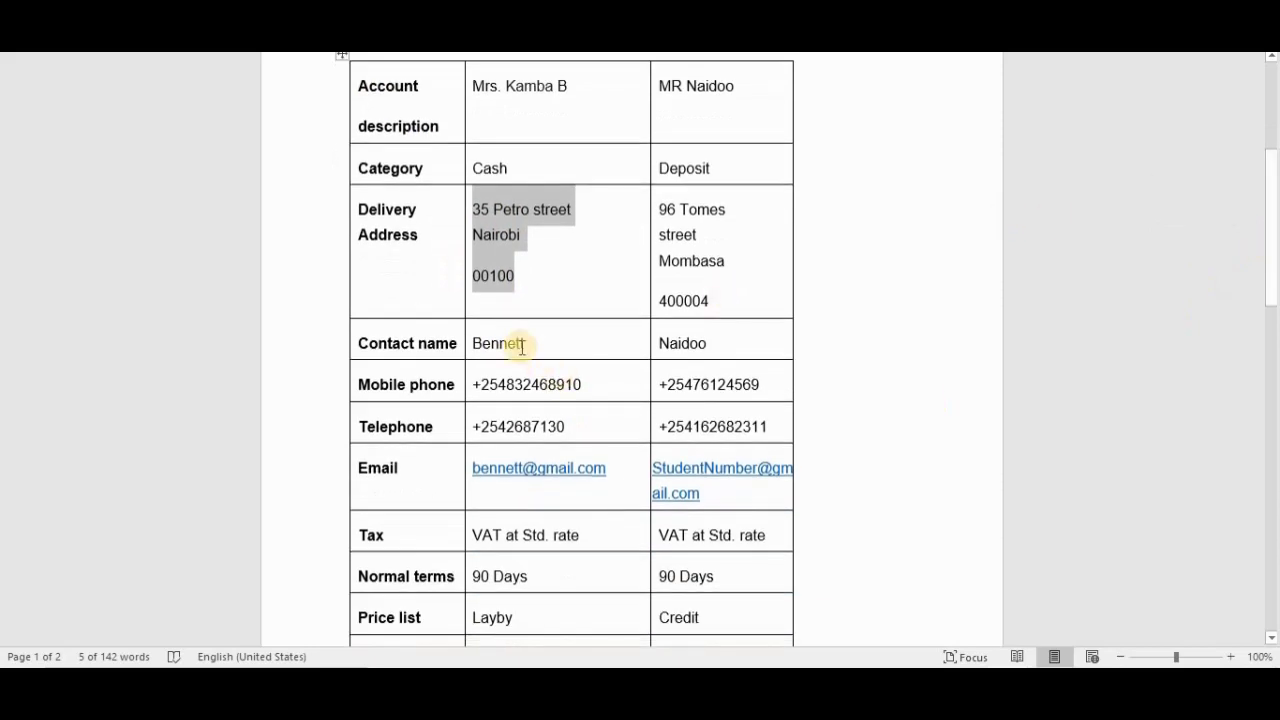
drag(480, 343, 457, 341)
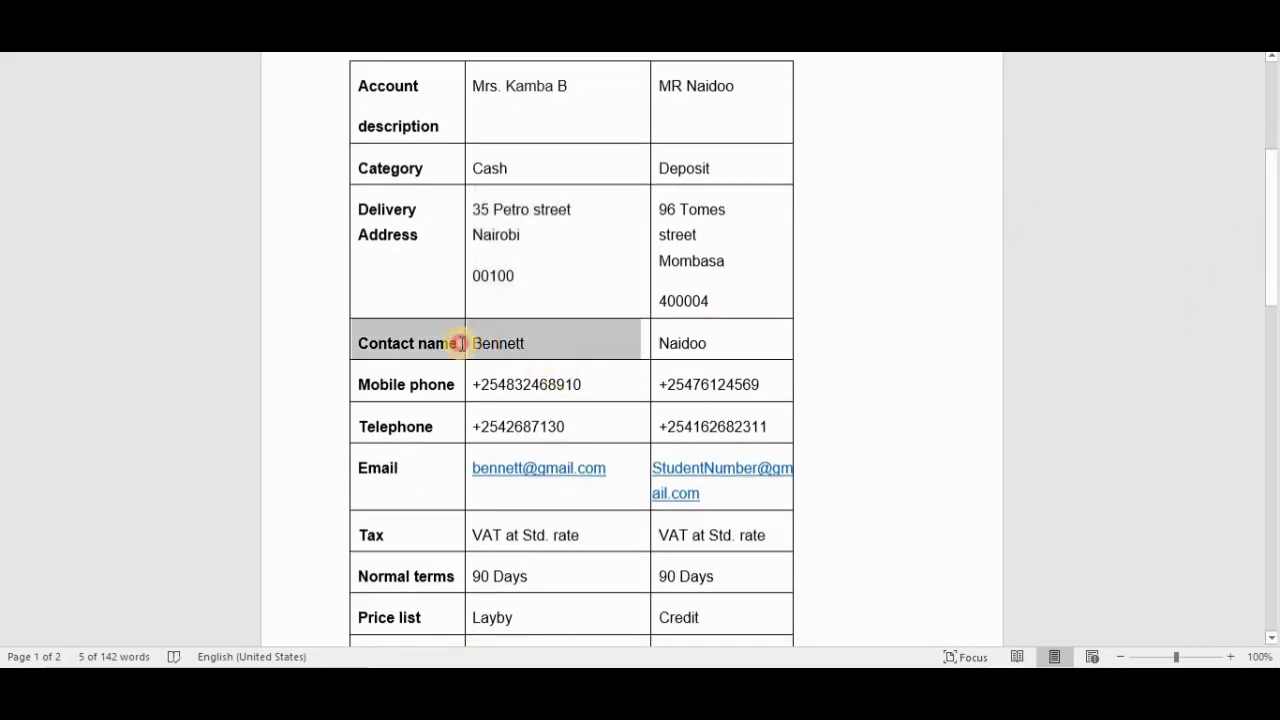
click(528, 343)
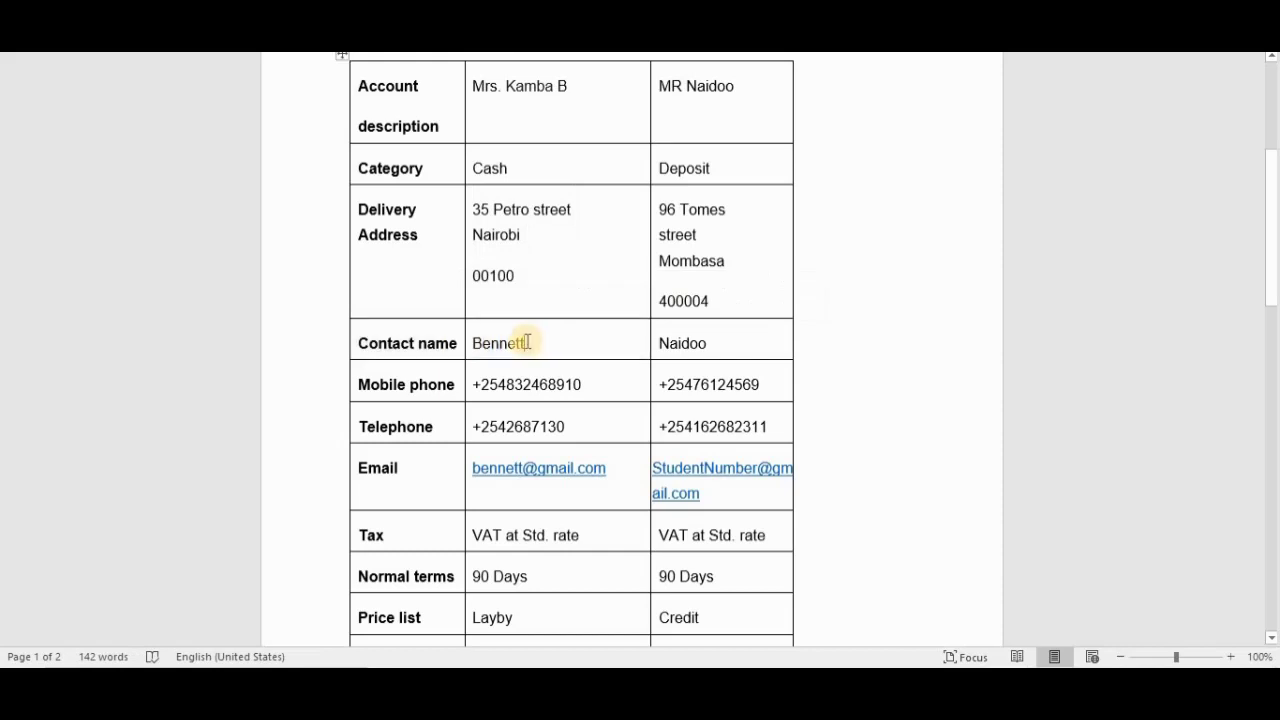
double_click(485, 342)
key(ctrl+c)
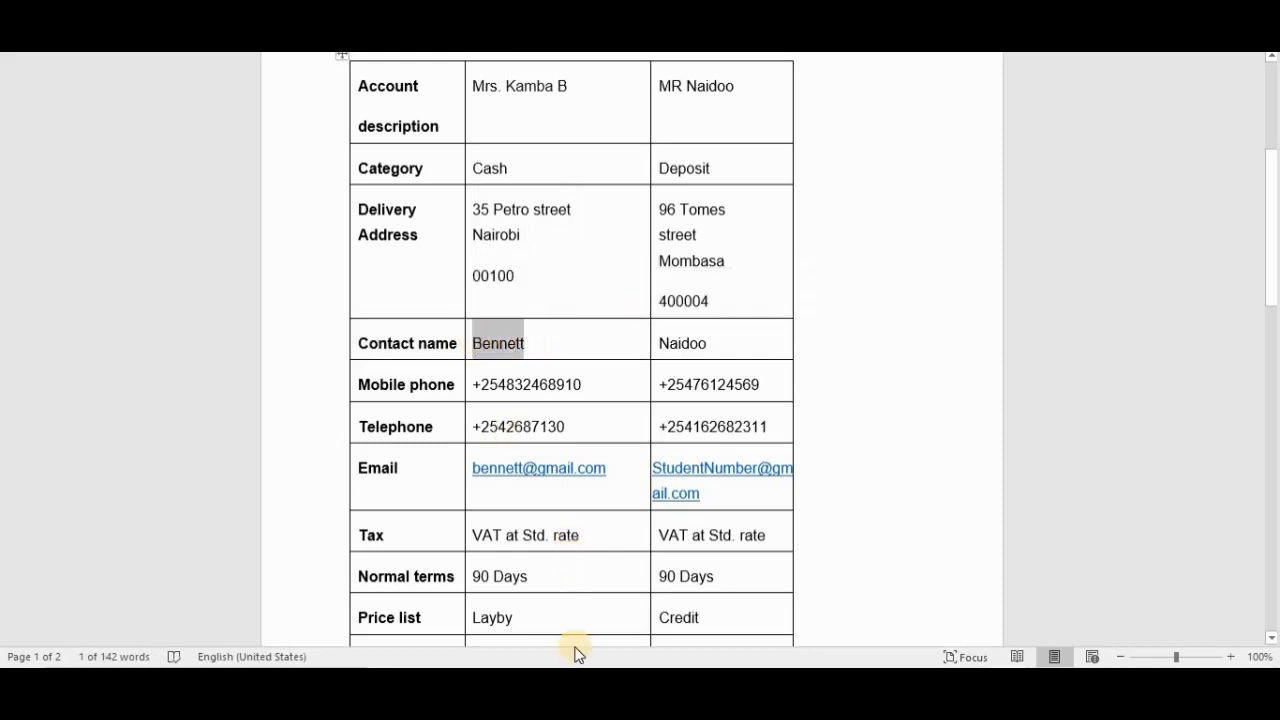
click(691, 541)
key(alt+Tab)
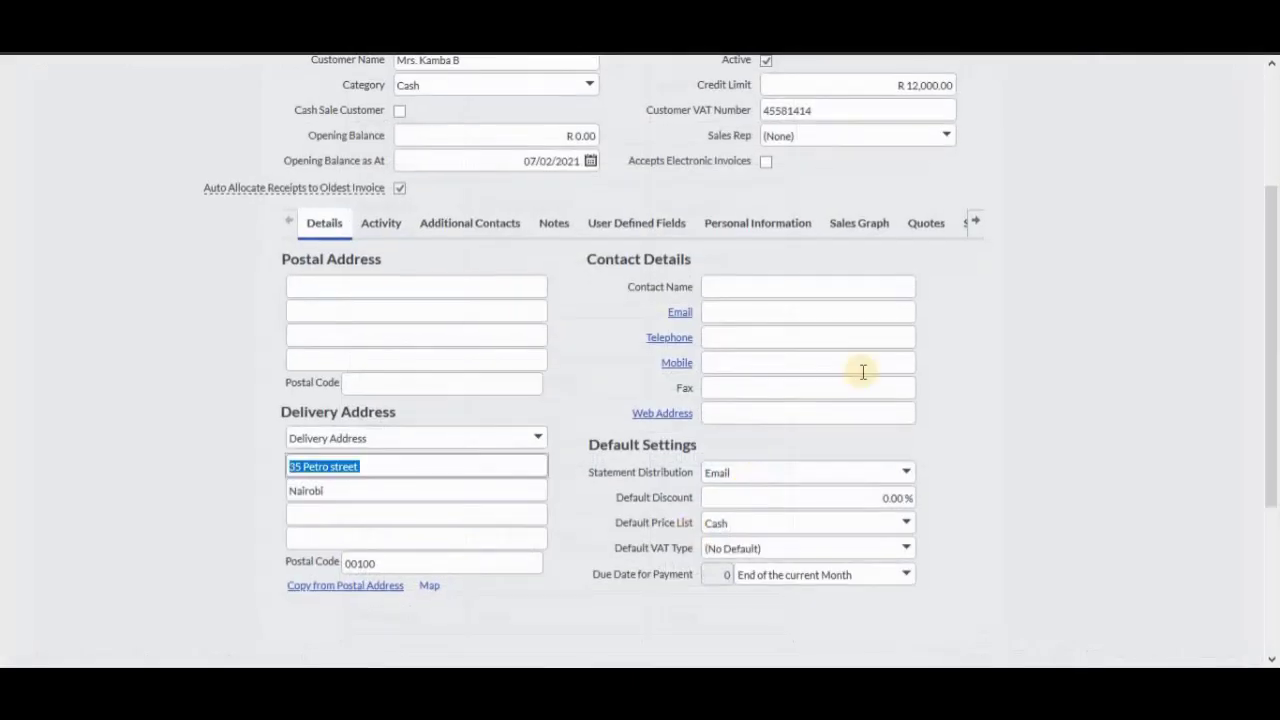
click(769, 294)
key(ctrl+v)
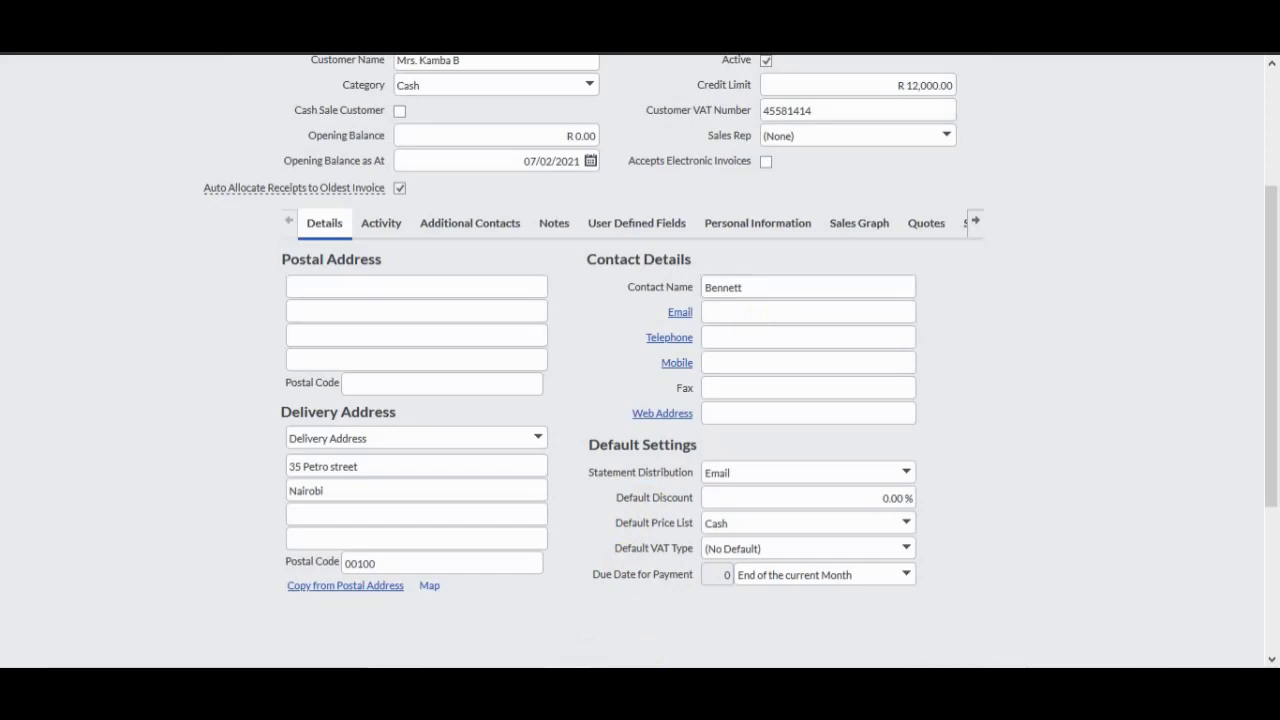
click(1115, 602)
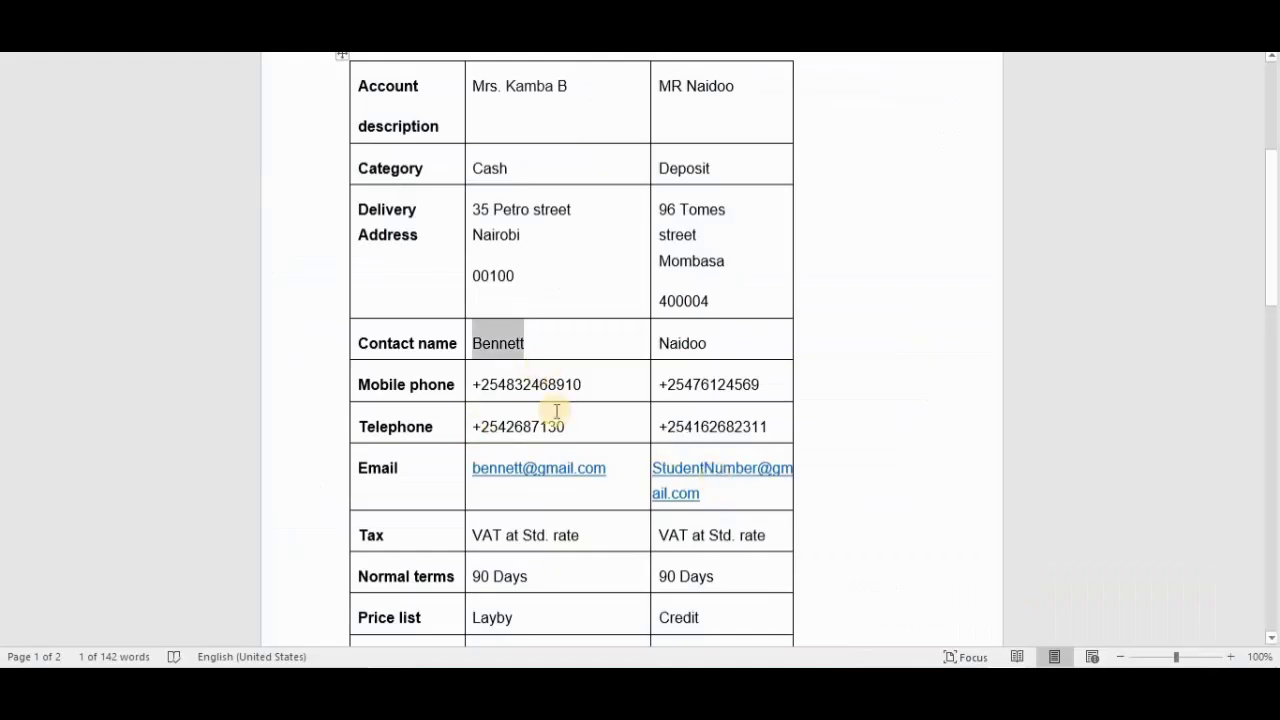
drag(589, 385, 472, 386)
key(ctrl+v)
key(ctrl+z)
scroll(409, 266, up, 2)
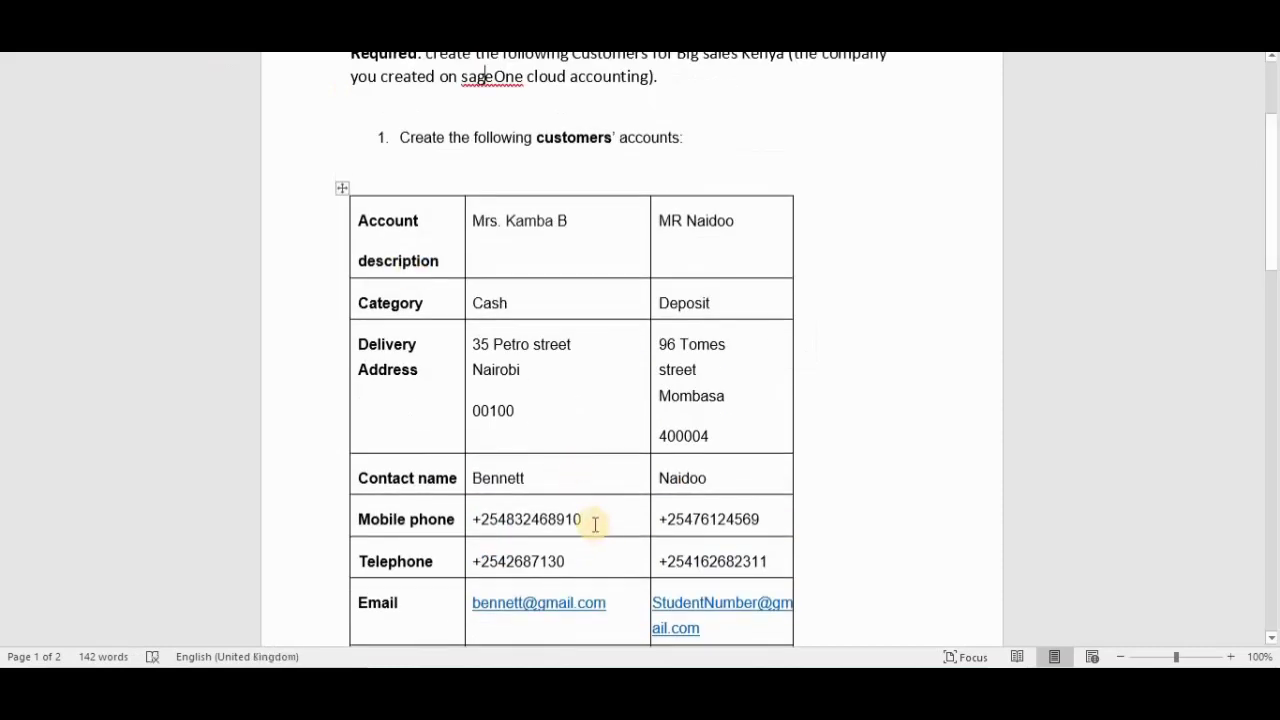
Step: Copy the first customer's full mobile phone number, including the plus sign, from the Word table into the Mobile field in Sage
drag(586, 520, 476, 519)
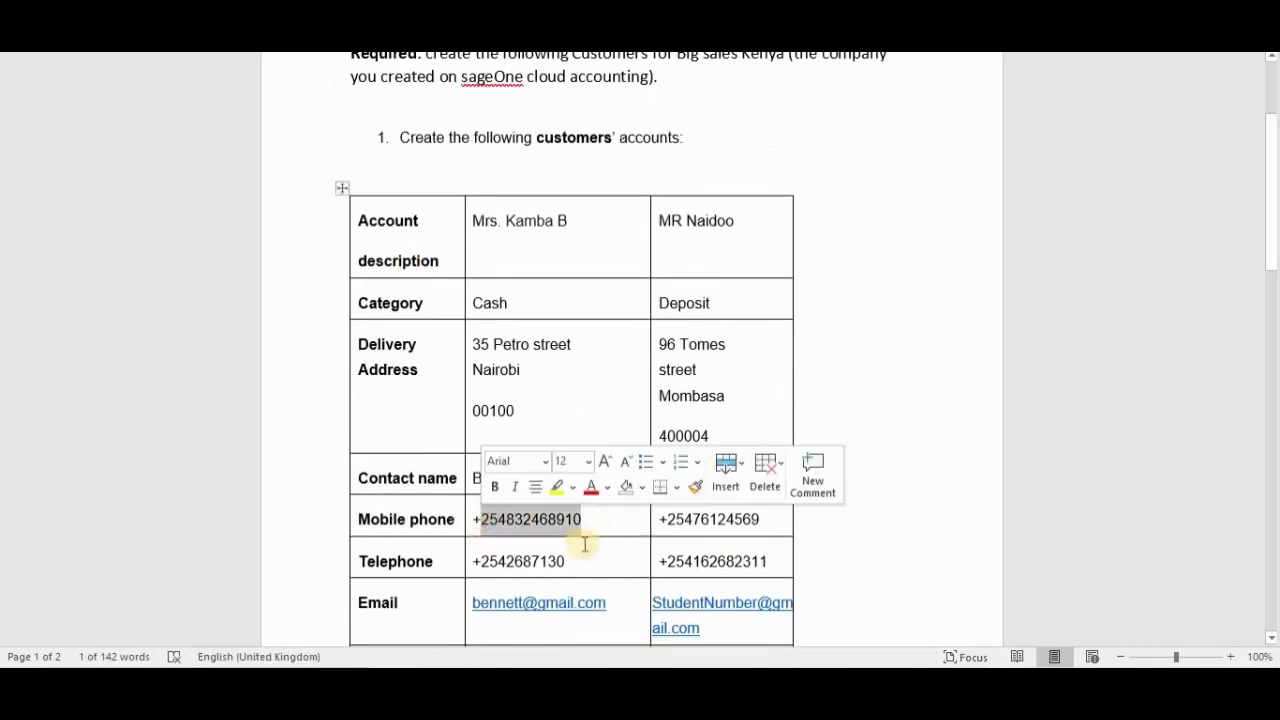
key(shift+Left)
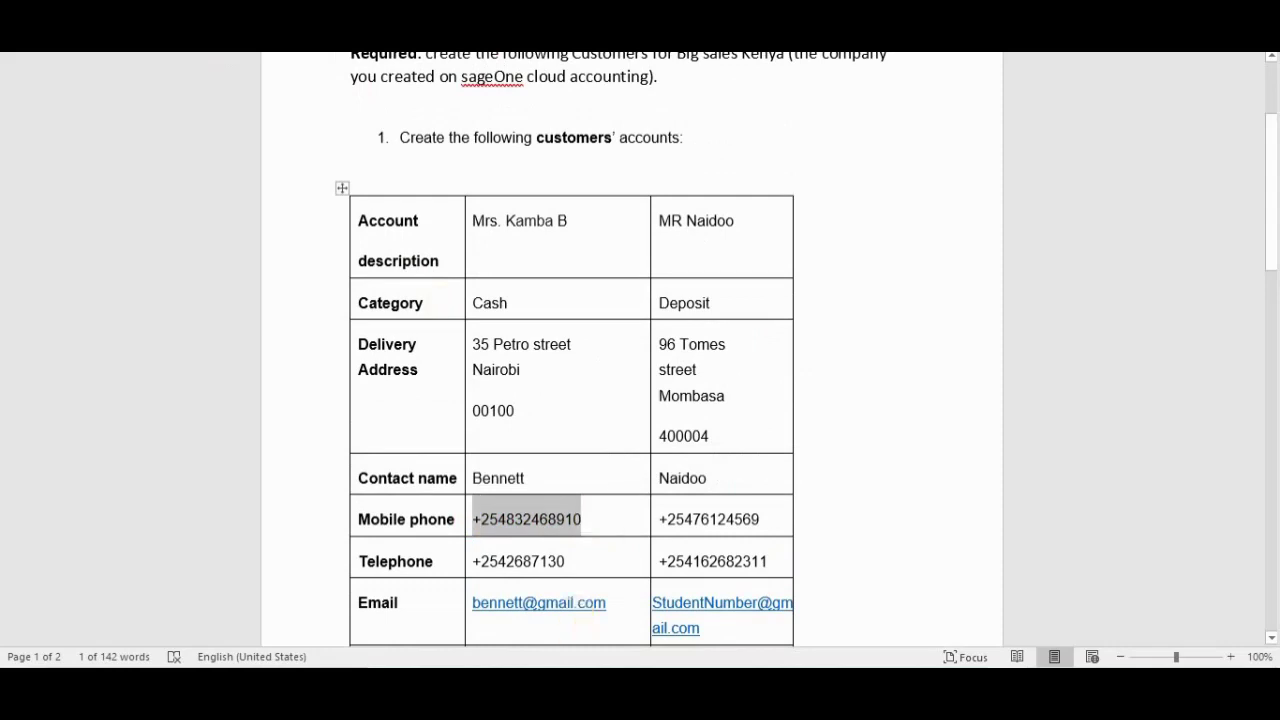
key(alt+Tab)
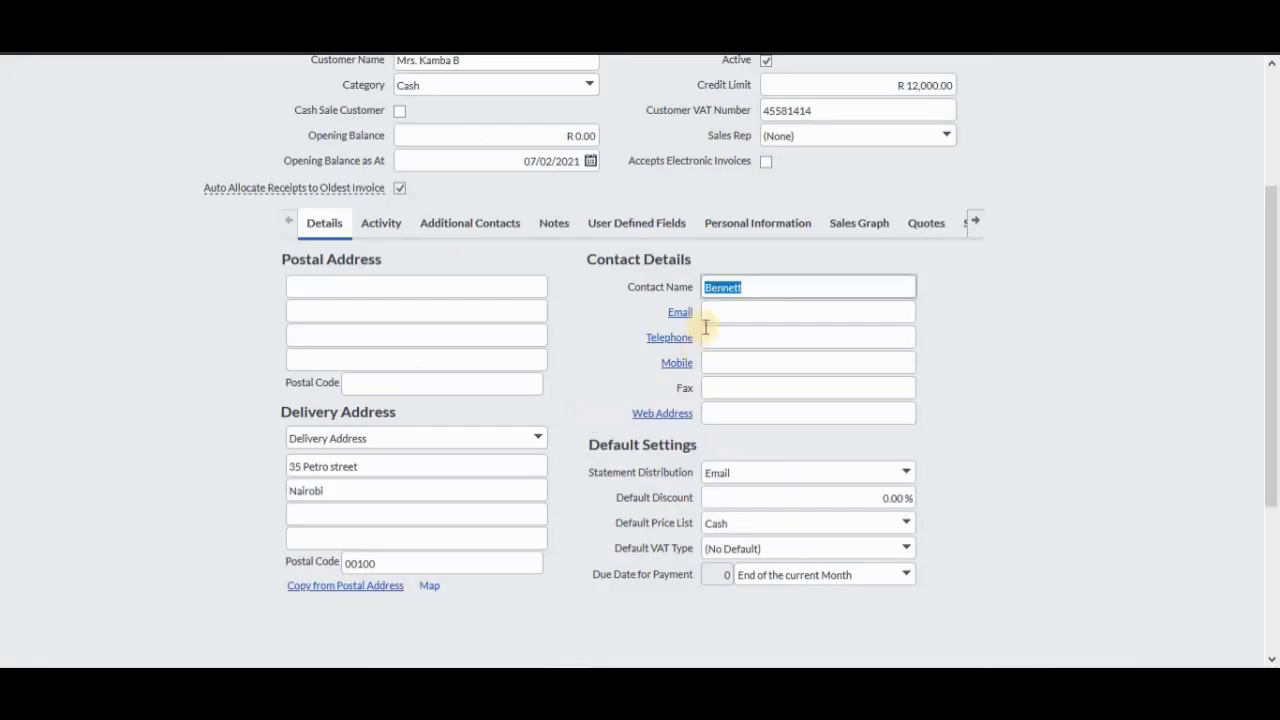
click(737, 363)
key(ctrl+v)
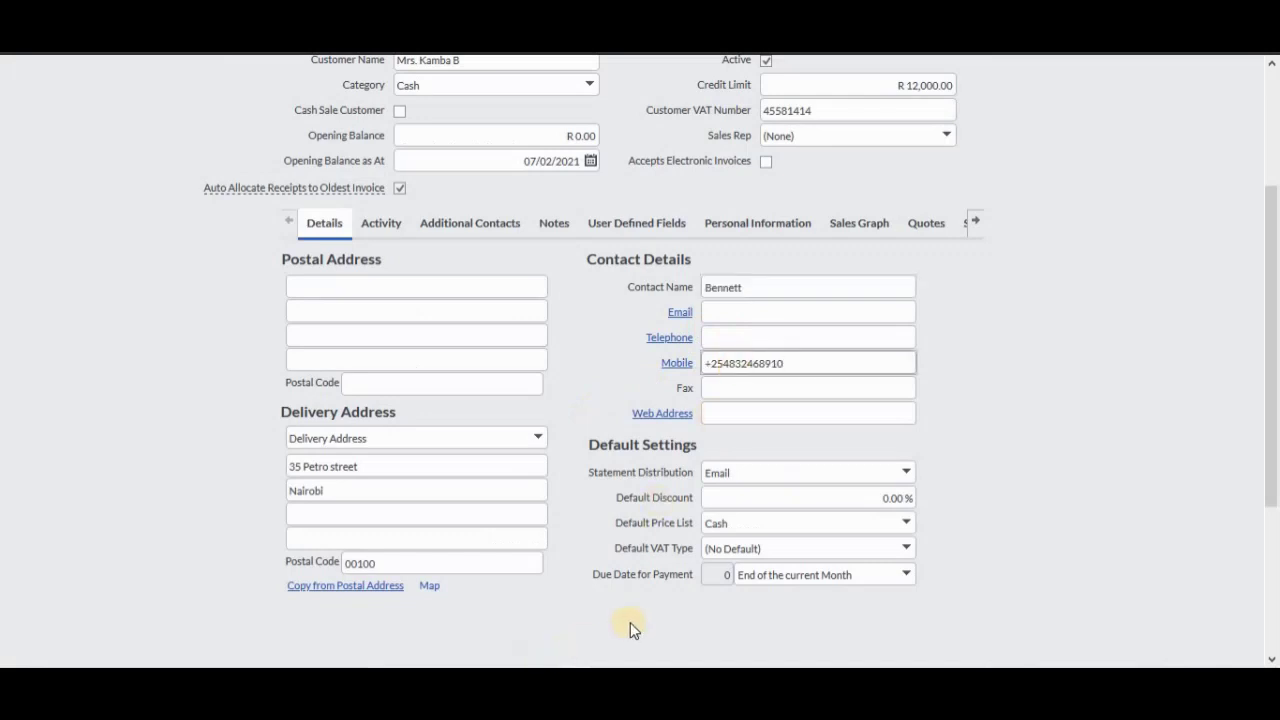
Step: Copy the first customer's telephone number from the Word document into the Telephone field of the Sage customer record
key(alt+Tab)
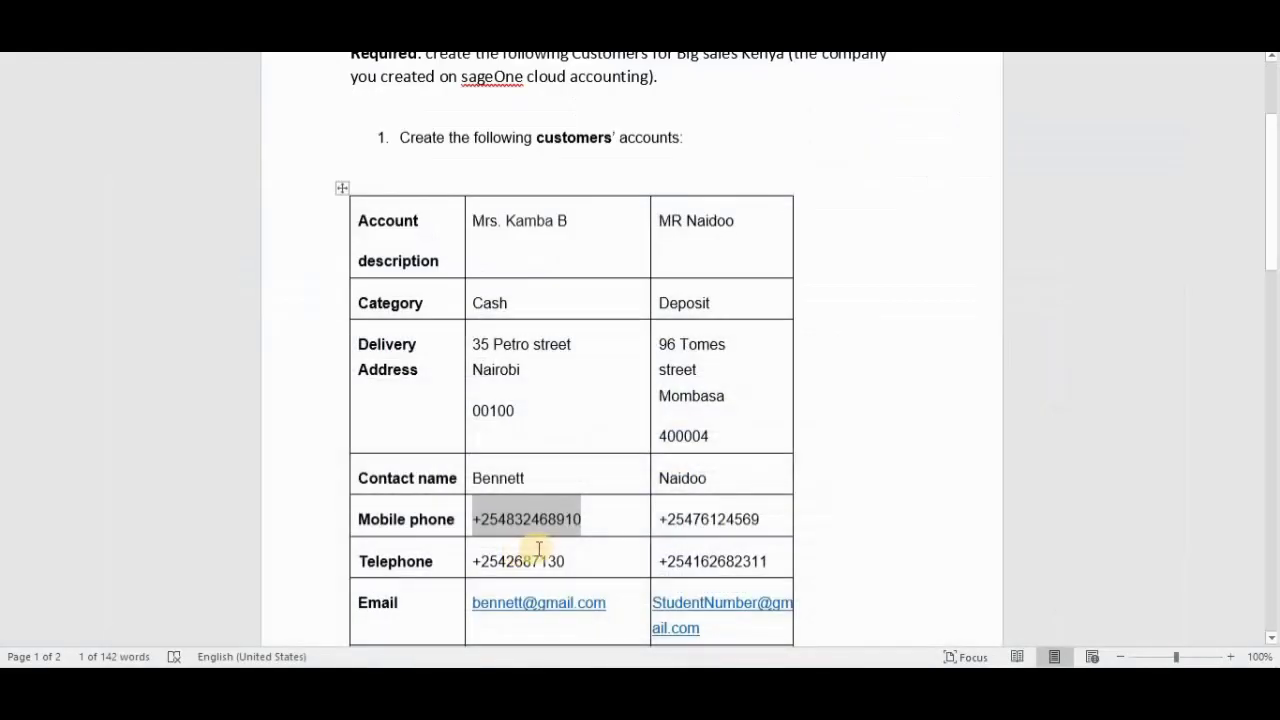
drag(566, 560, 468, 554)
key(ctrl+c)
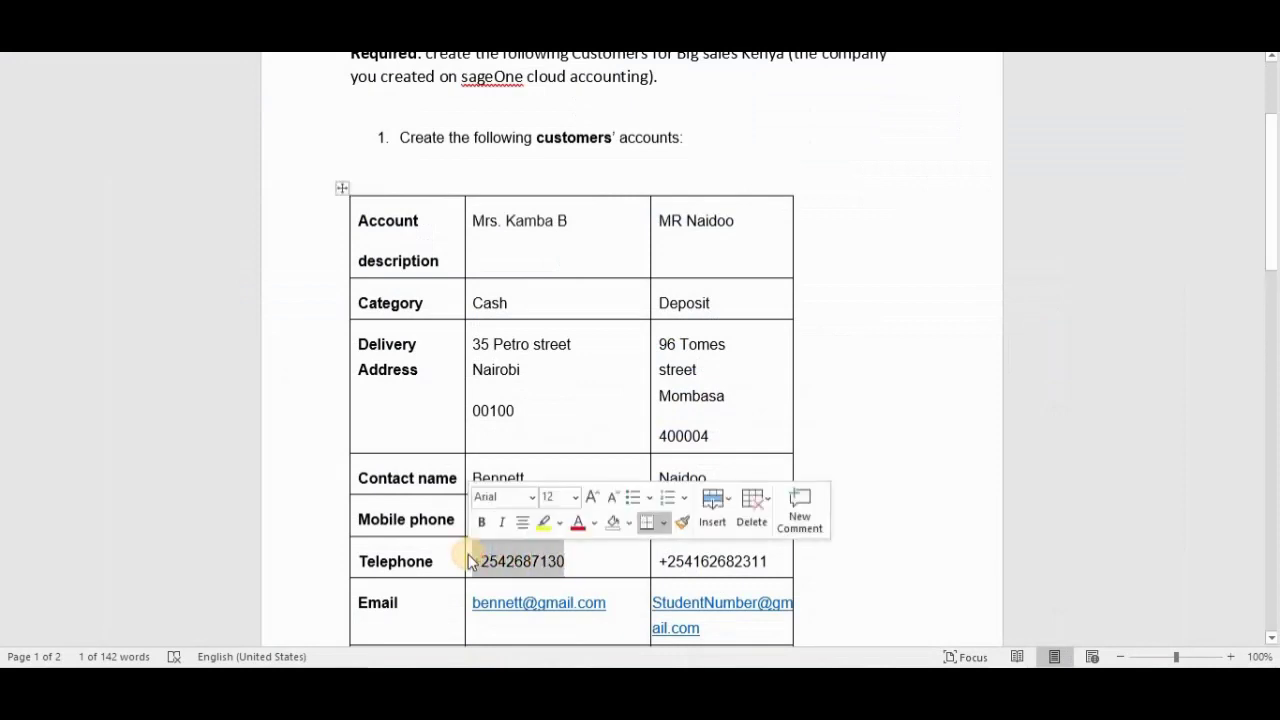
click(702, 585)
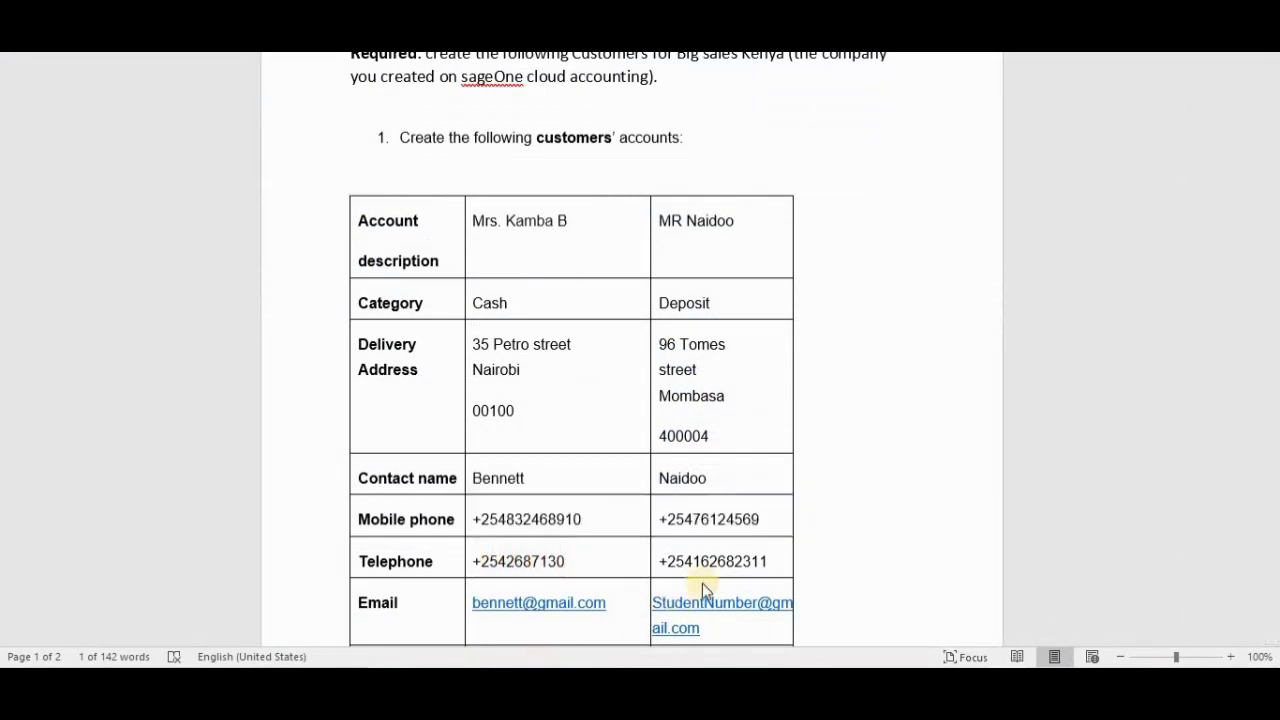
key(alt+Tab)
click(755, 330)
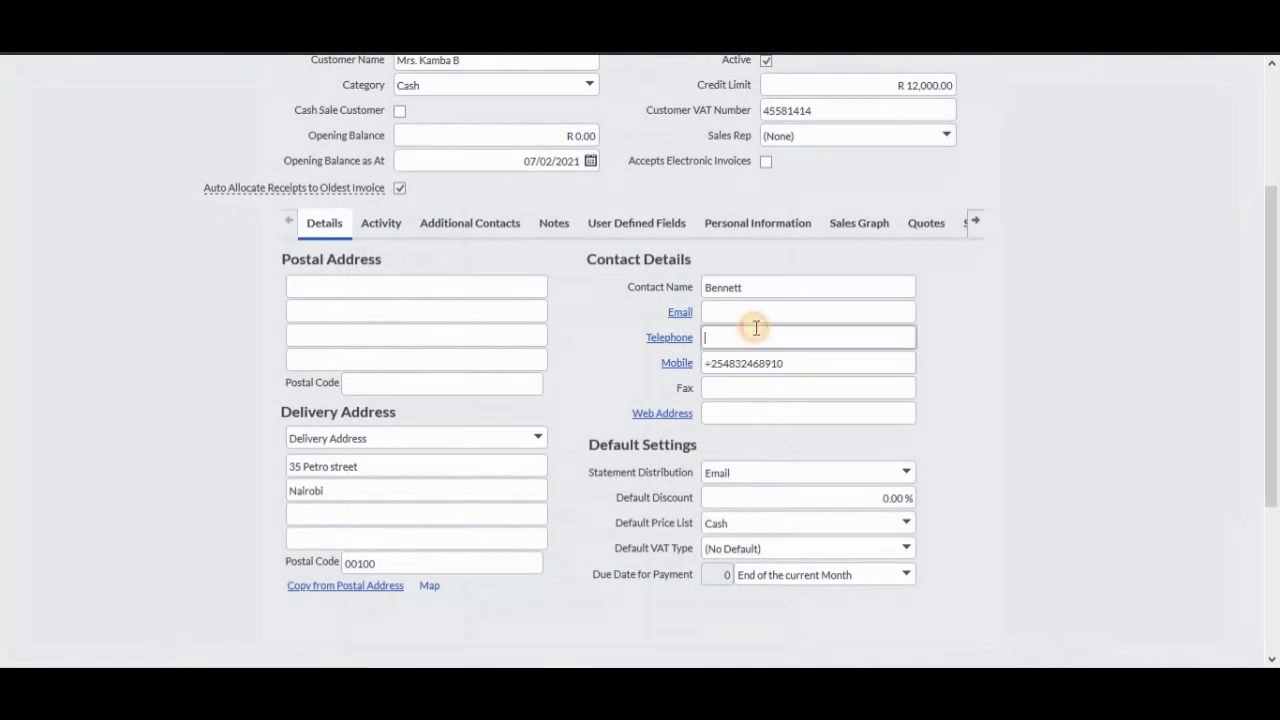
key(ctrl+v)
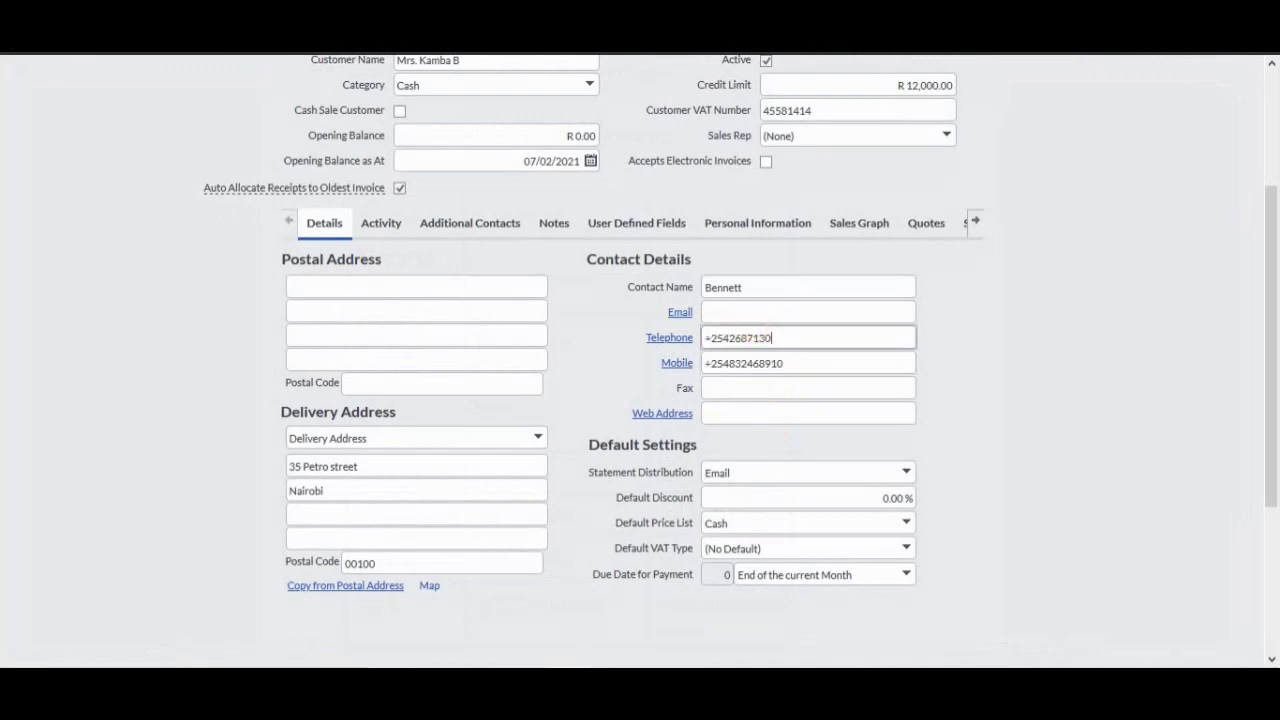
Step: Copy the first customer's email address from the Word document into the Email field of the Sage contact details
key(alt+Tab)
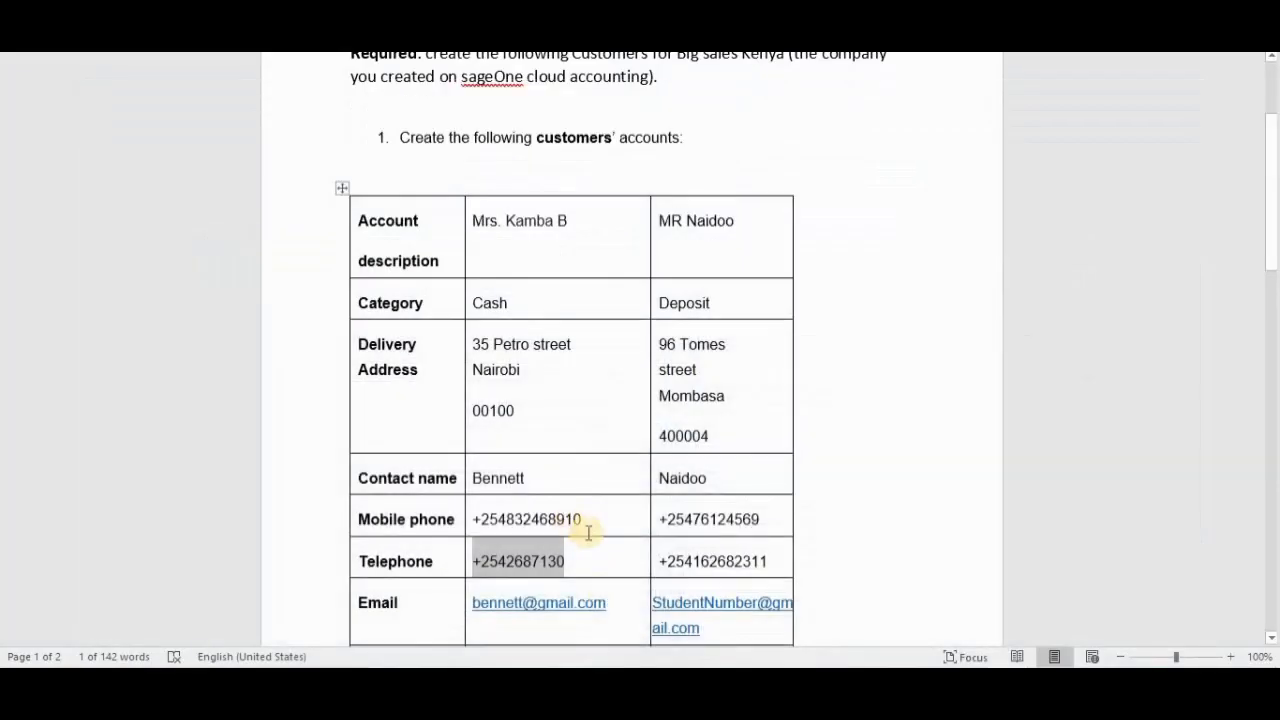
drag(614, 604, 460, 600)
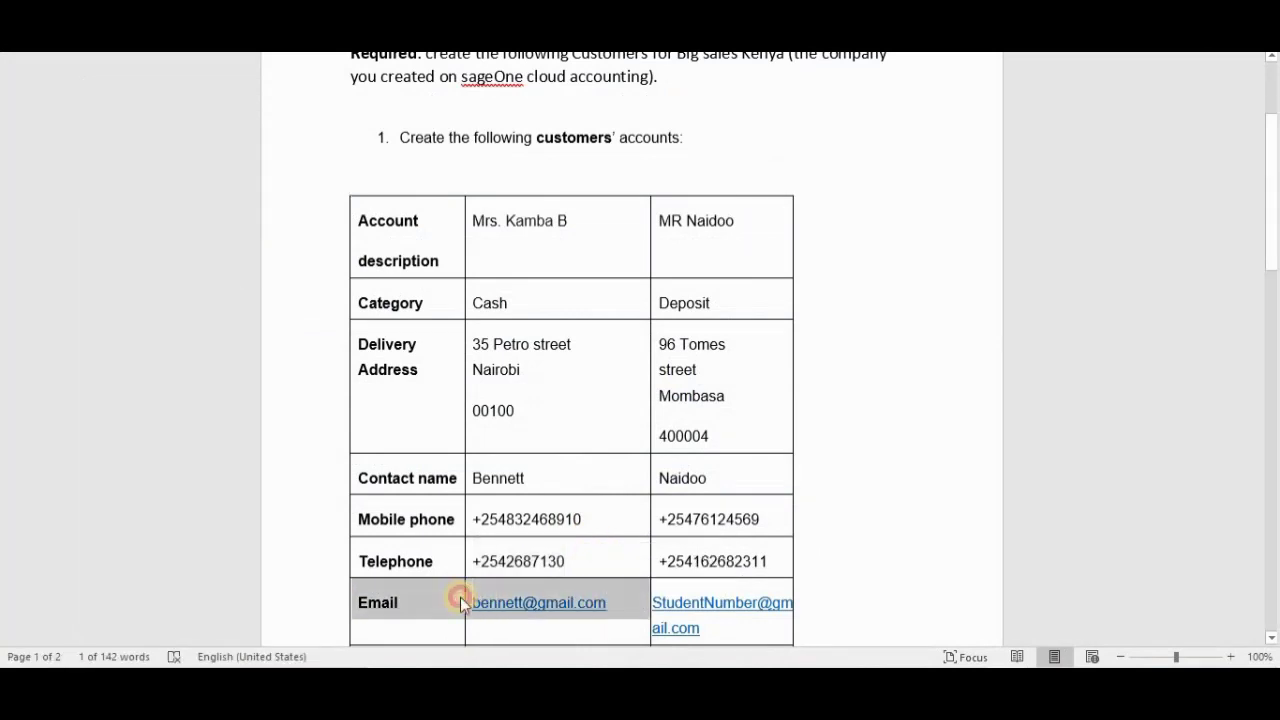
click(620, 608)
drag(606, 603, 467, 602)
key(ctrl+c)
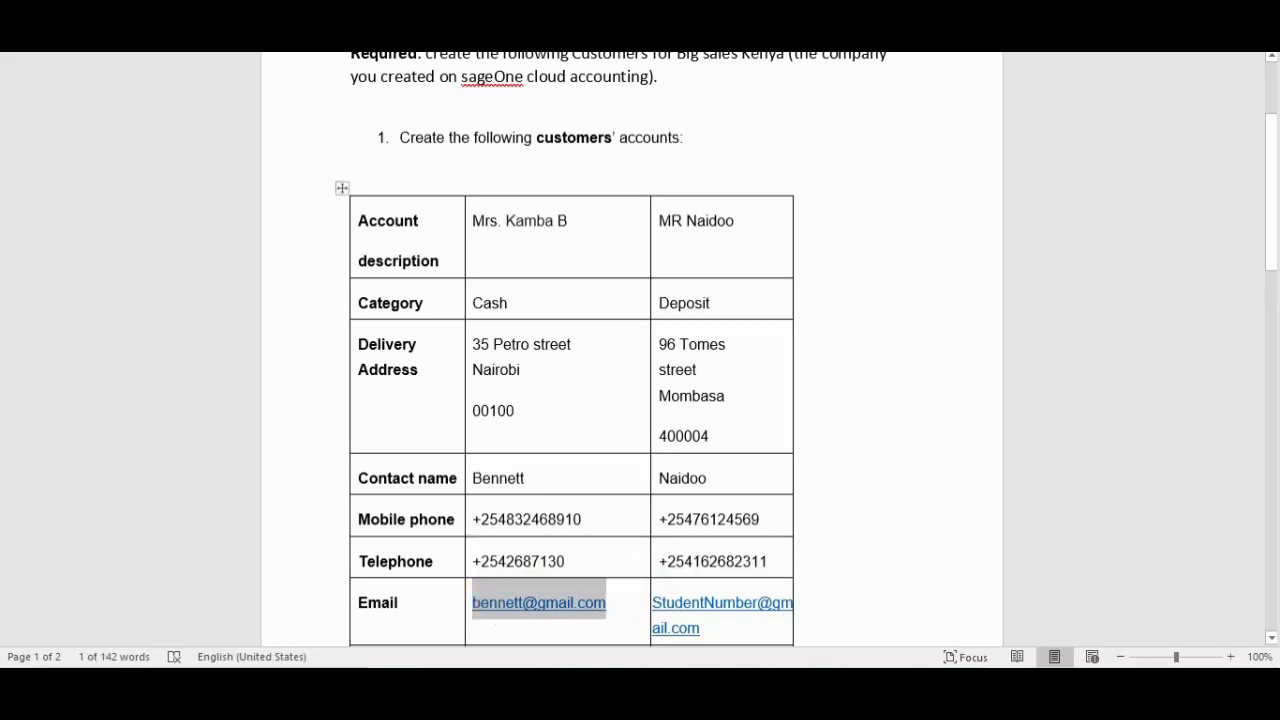
key(alt+Tab)
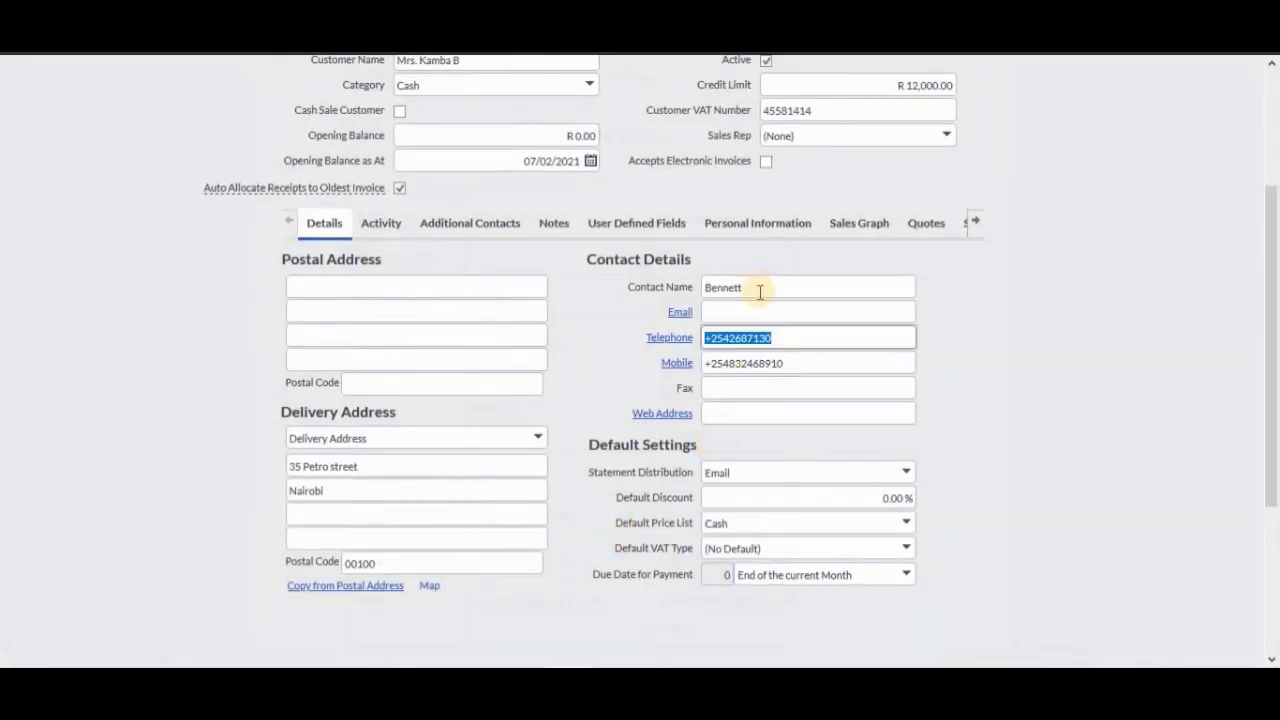
click(752, 308)
key(ctrl+v)
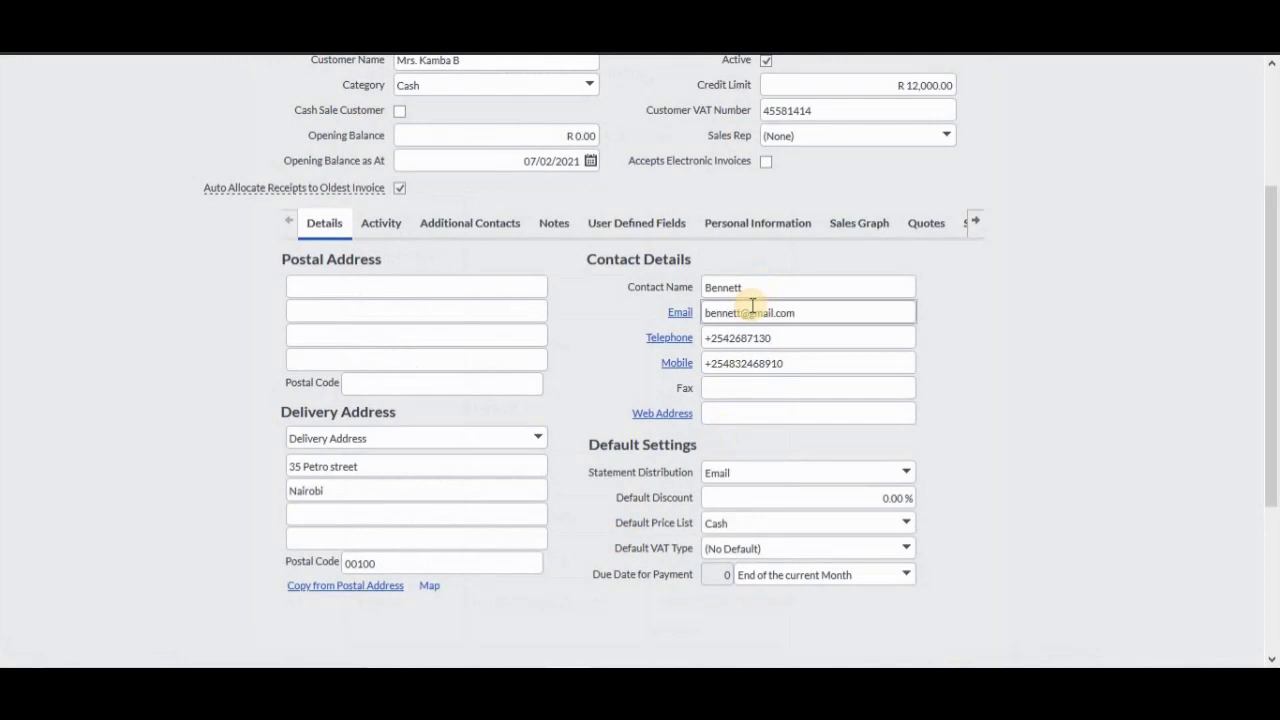
Step: Check the customer requirements in the Word document and set the customer's Statement Distribution to Print in Sage
drag(1272, 273, 1274, 307)
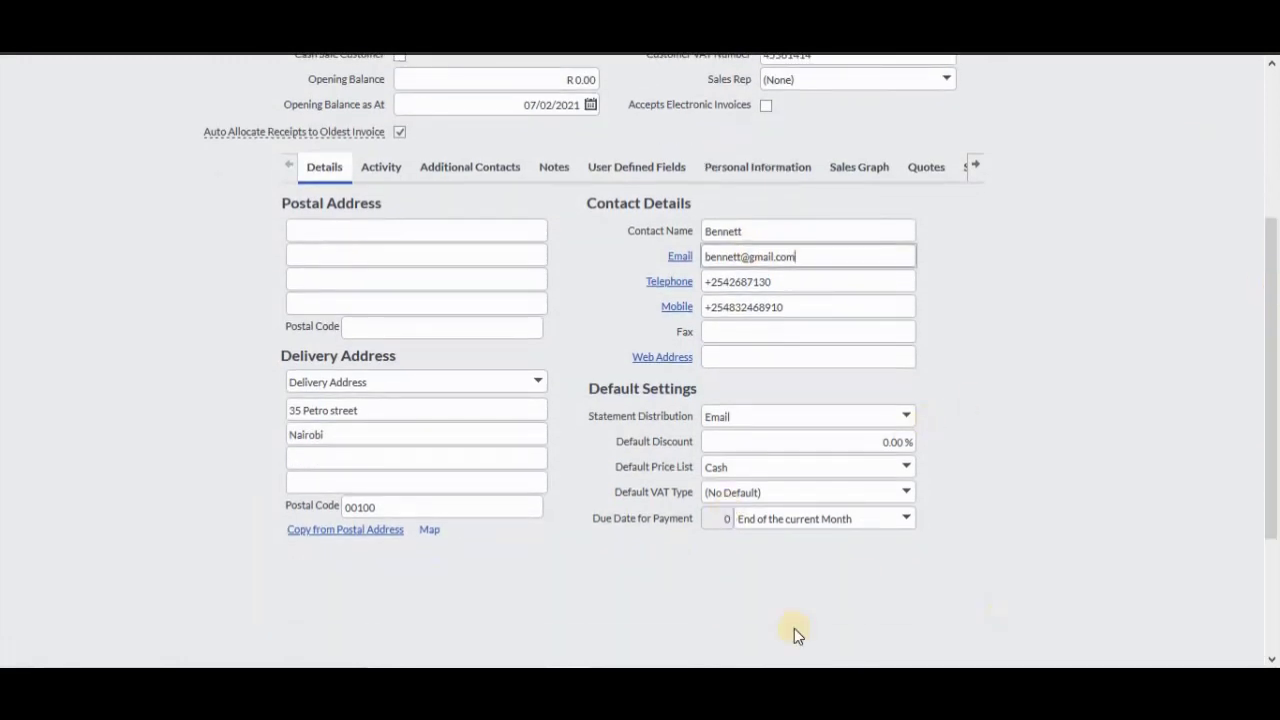
key(alt+Tab)
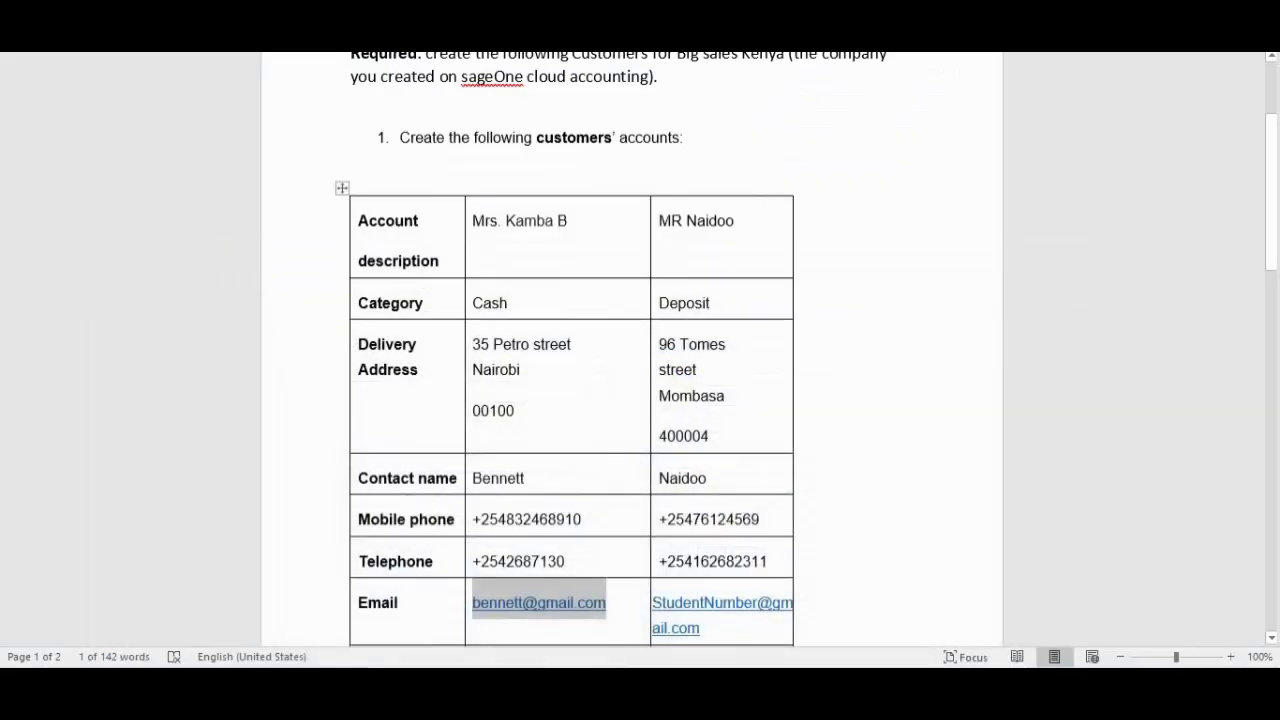
drag(1276, 177, 1276, 287)
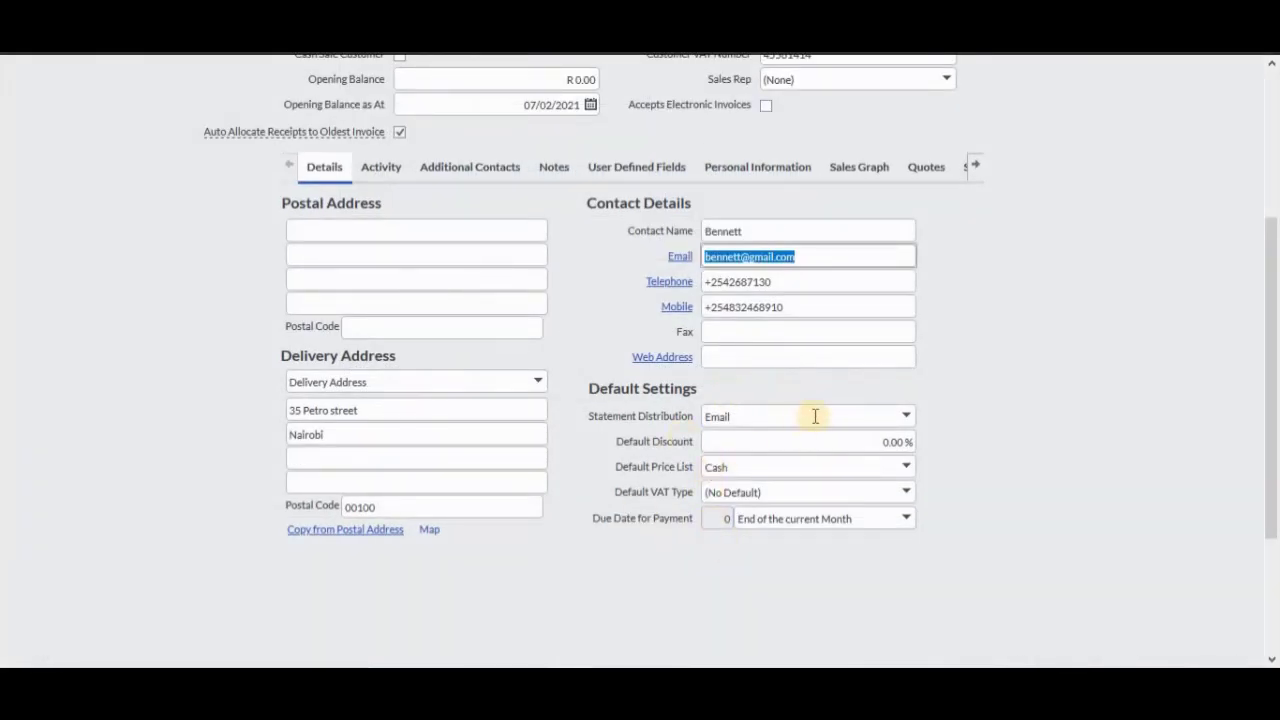
click(906, 418)
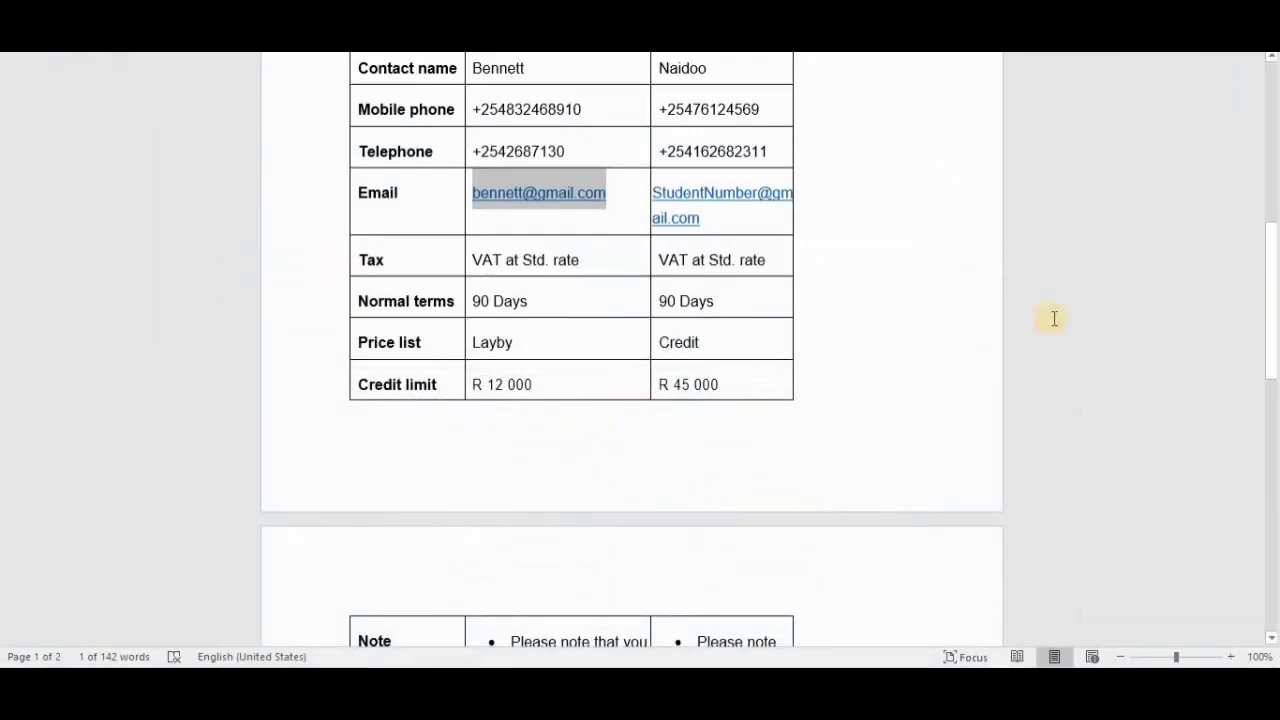
drag(1268, 358, 1271, 412)
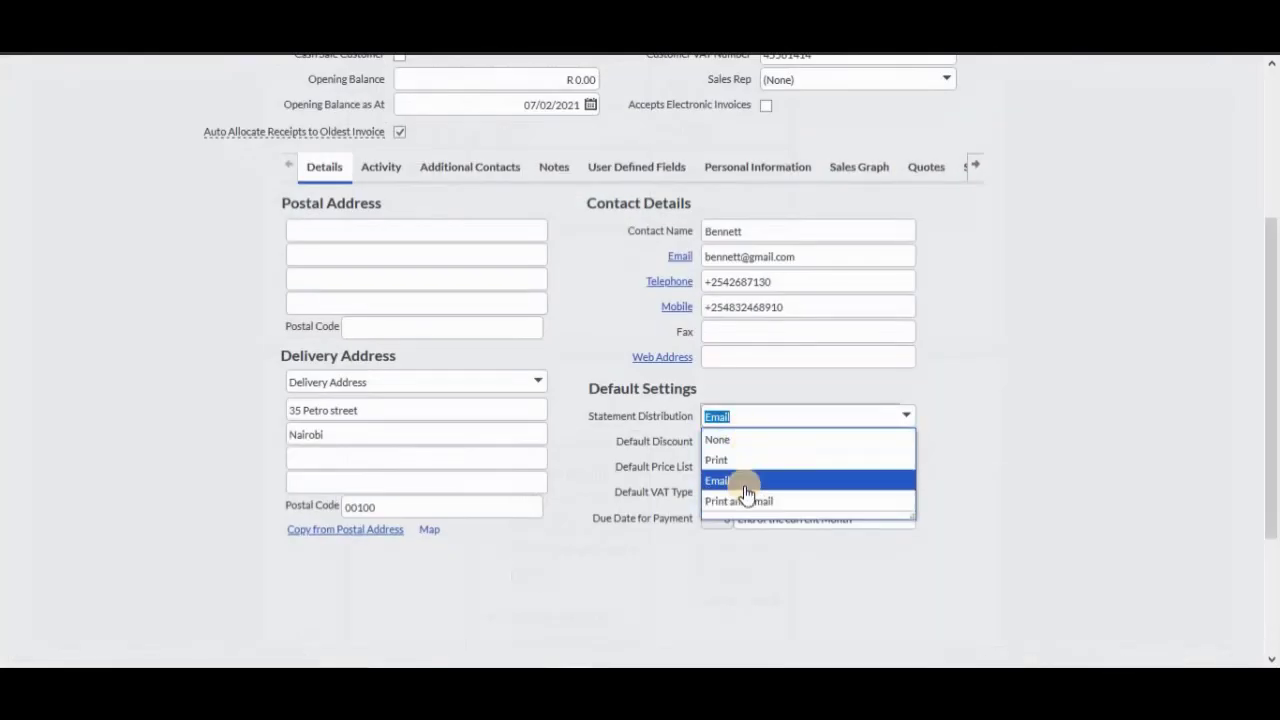
click(743, 460)
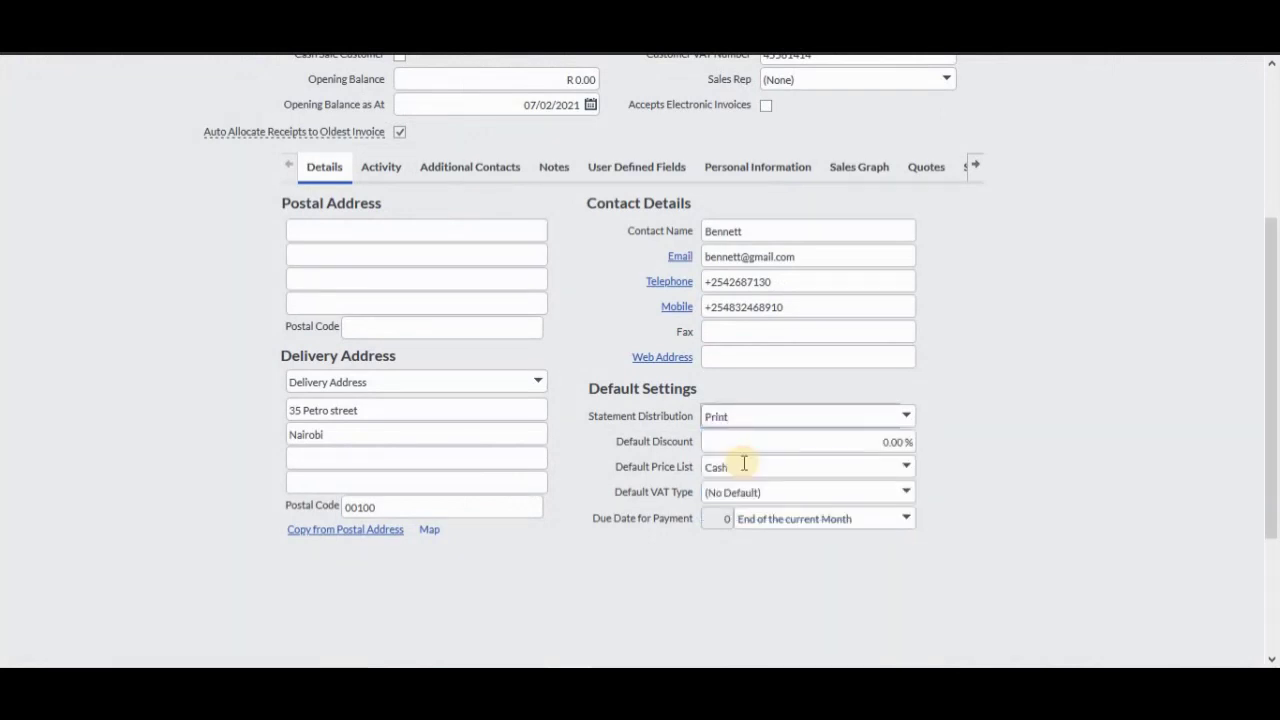
Step: Set the customer's Default Price List to Laybuy and the Default VAT Type to Standard Rate (15.00%)
click(905, 471)
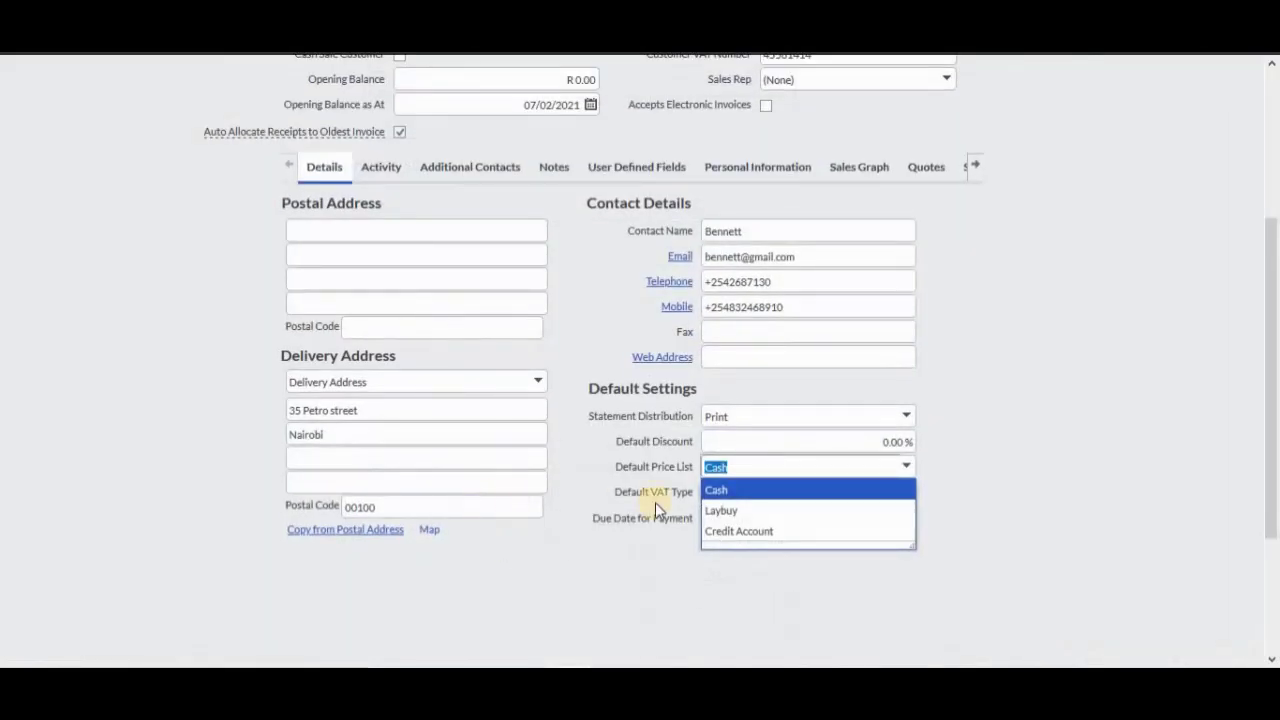
click(576, 667)
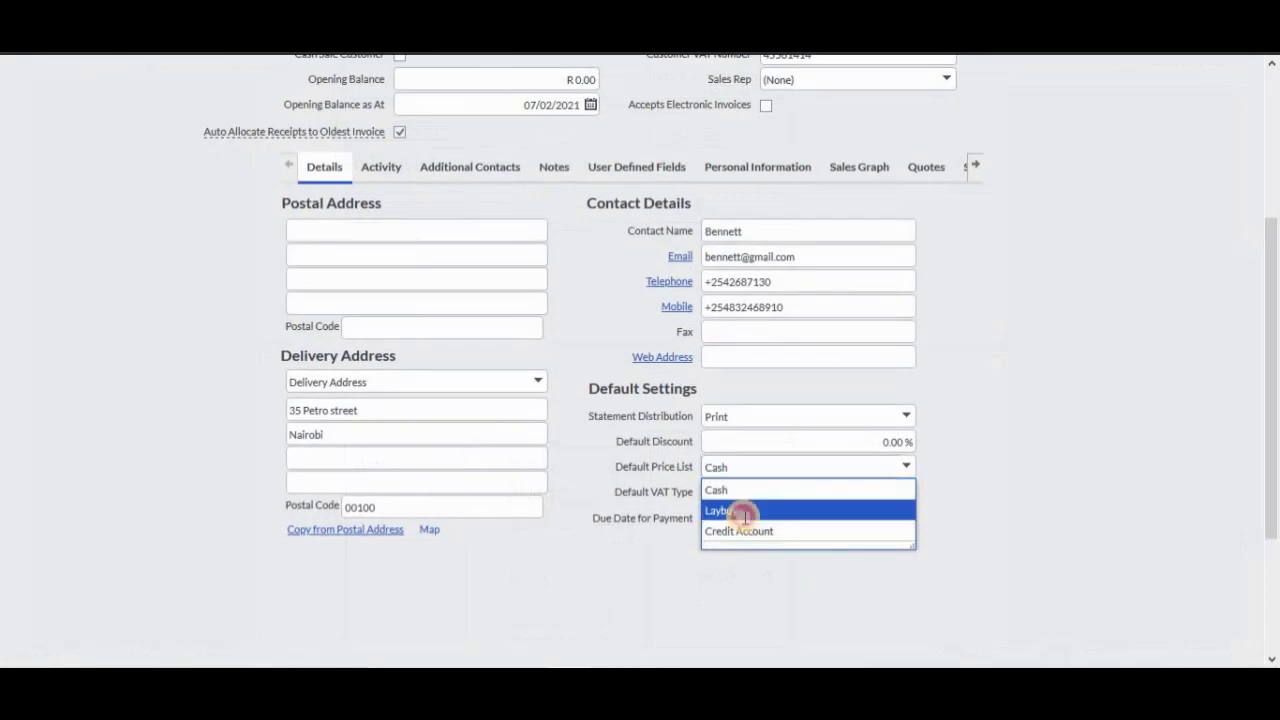
click(745, 512)
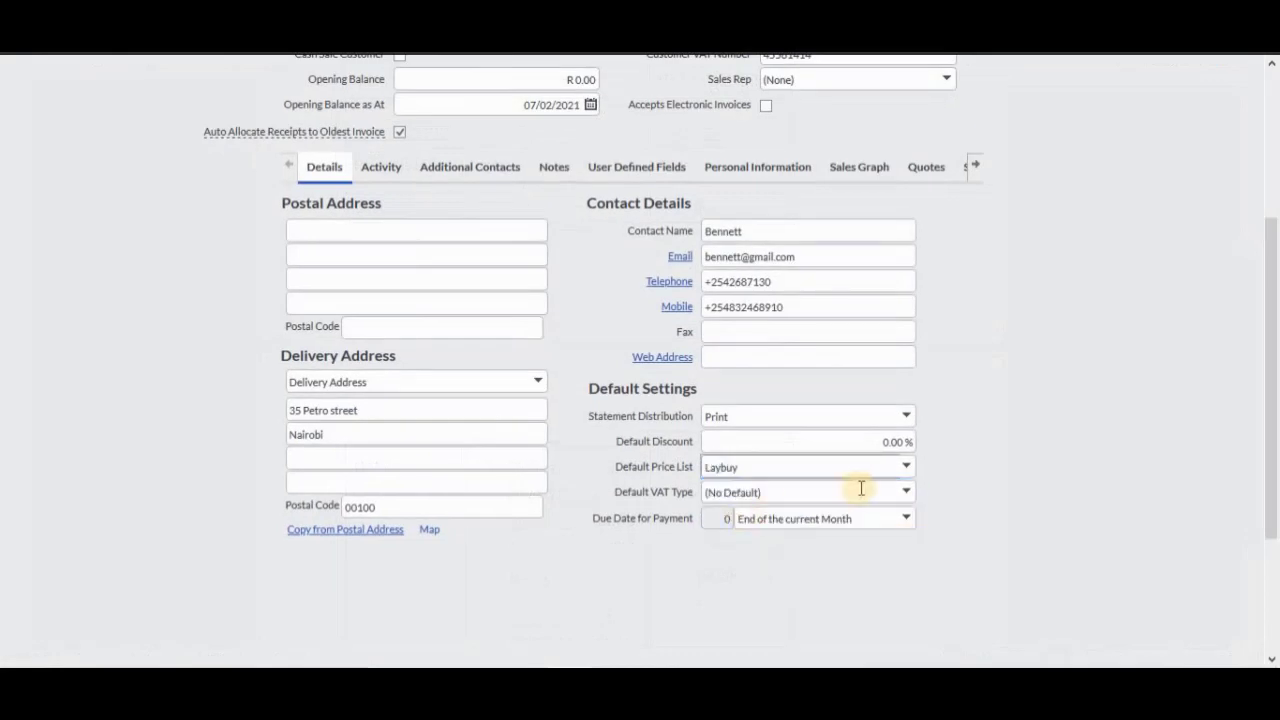
click(907, 492)
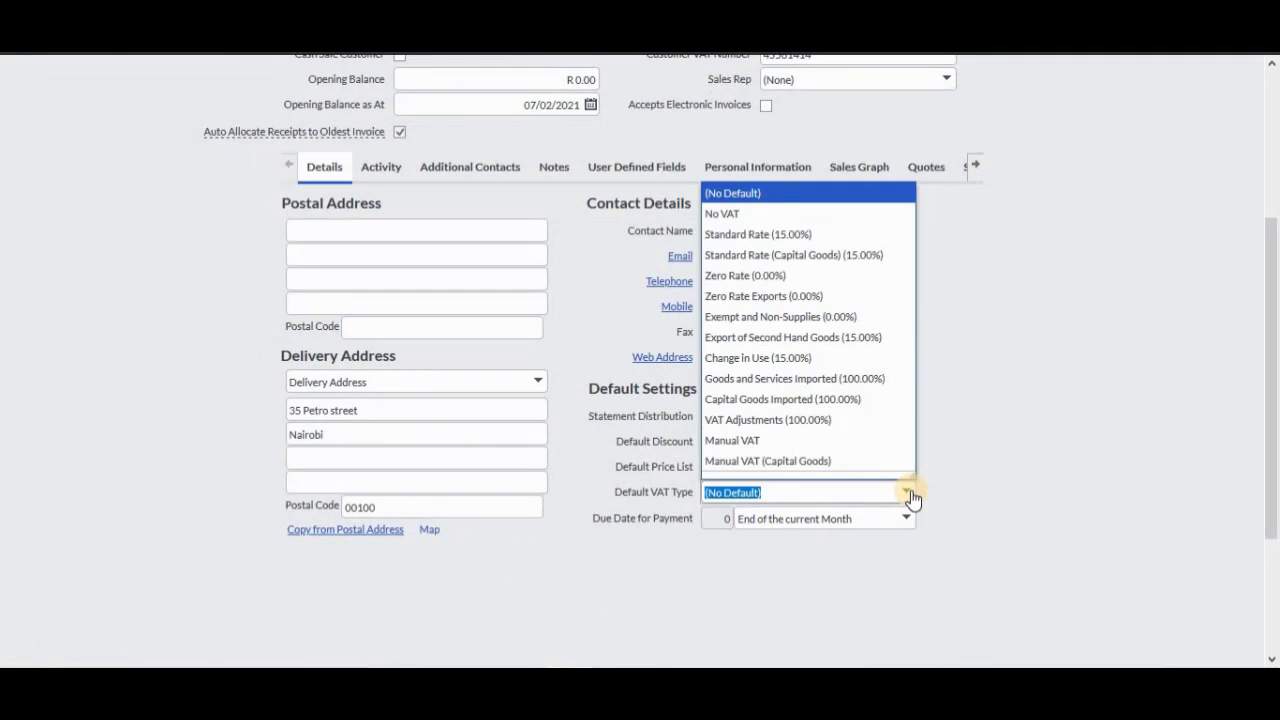
click(758, 234)
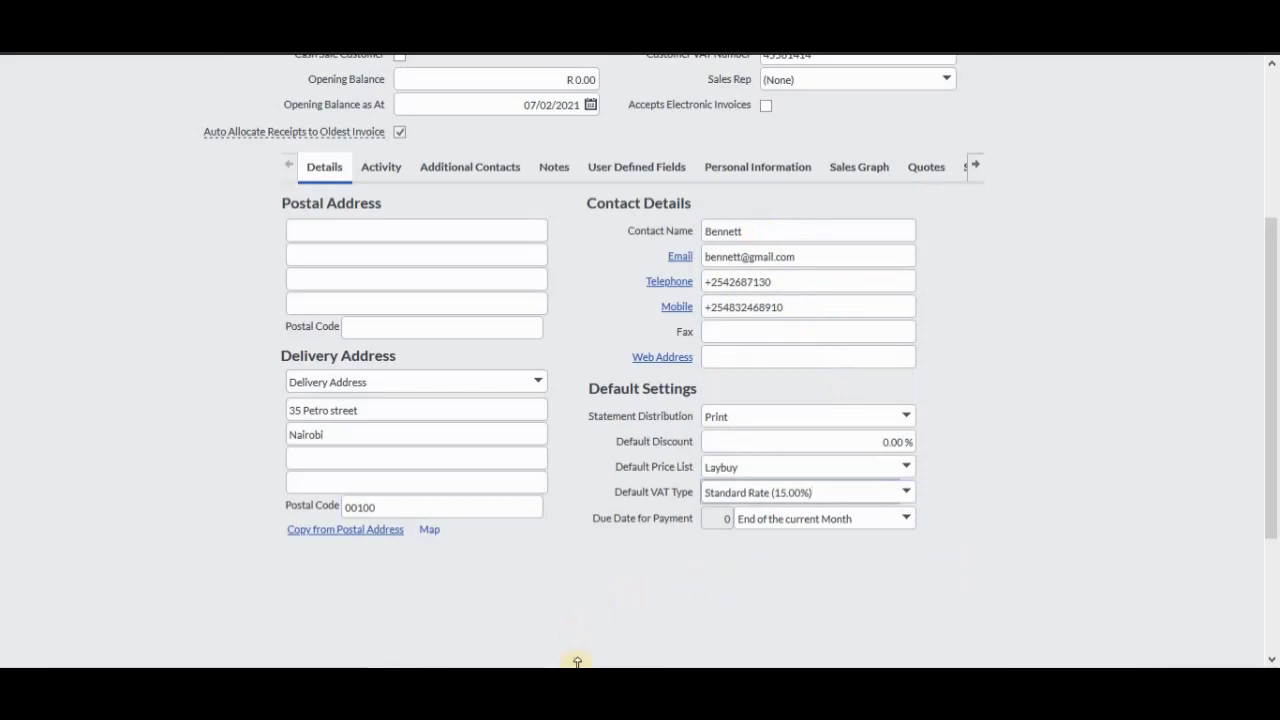
Step: Check the normal terms in the Word document and set Due Date for Payment to 90 Days from date of Invoice
key(alt+Tab)
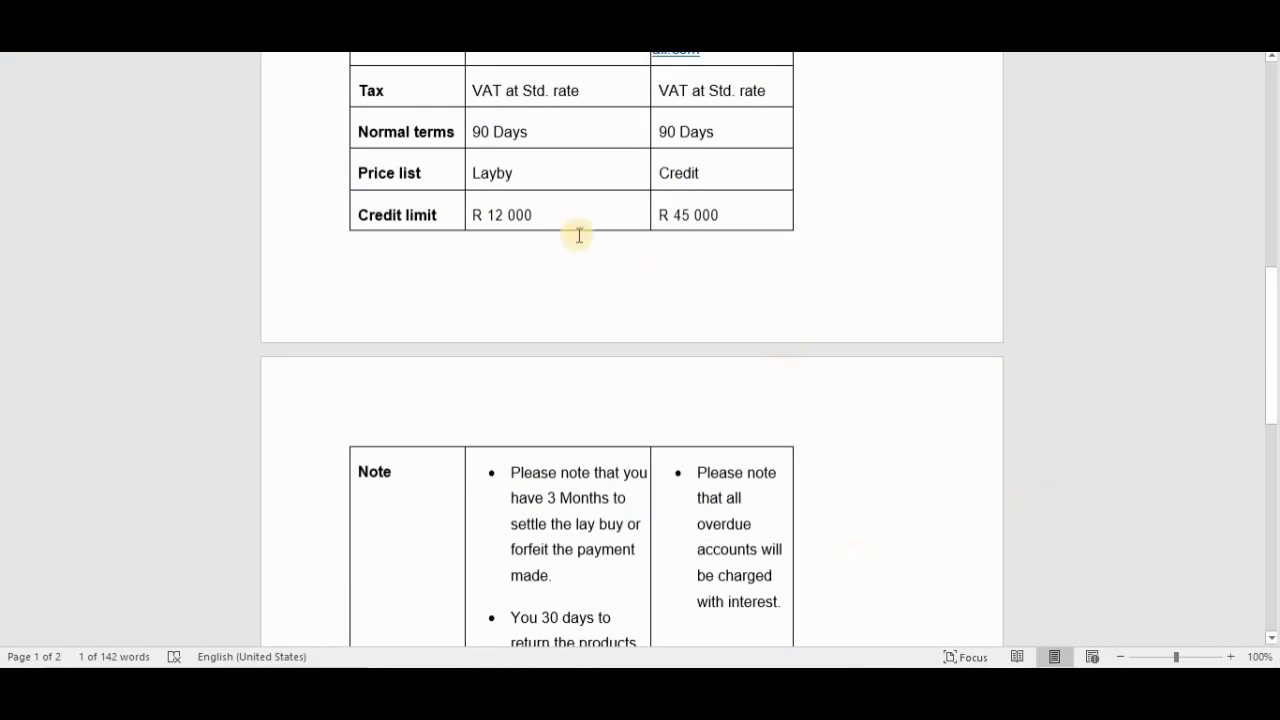
key(alt+Tab)
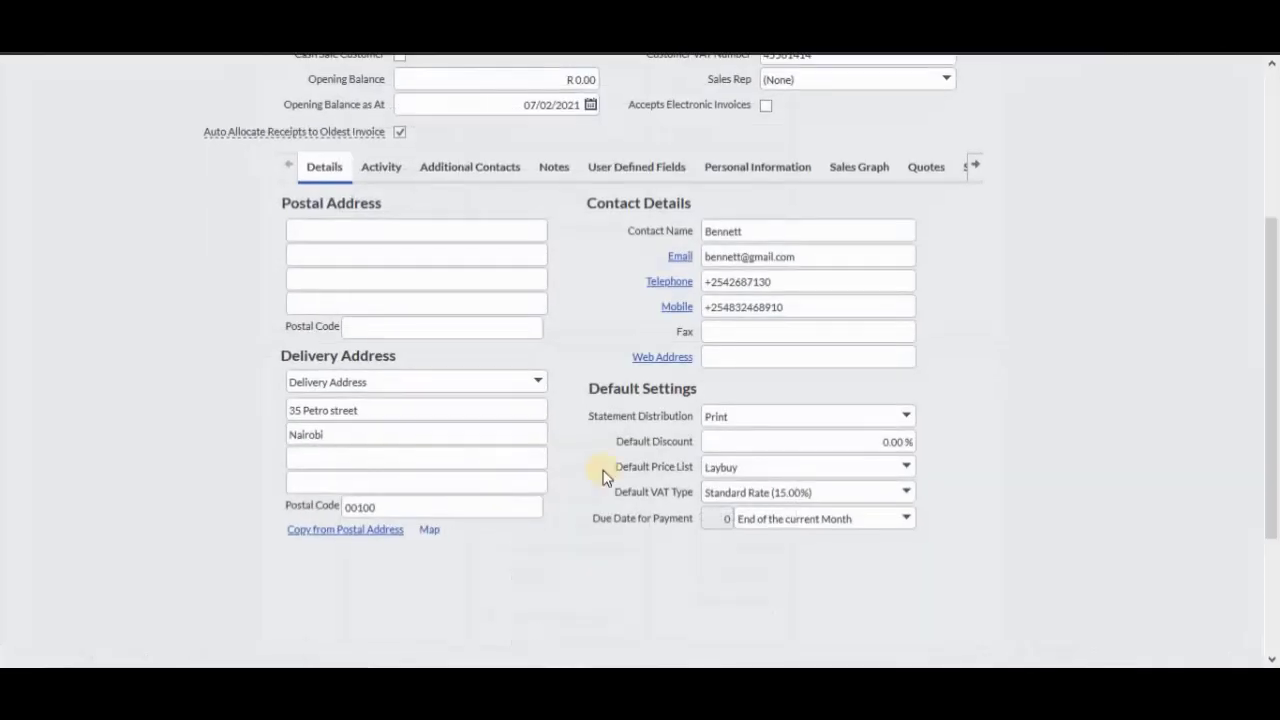
click(909, 519)
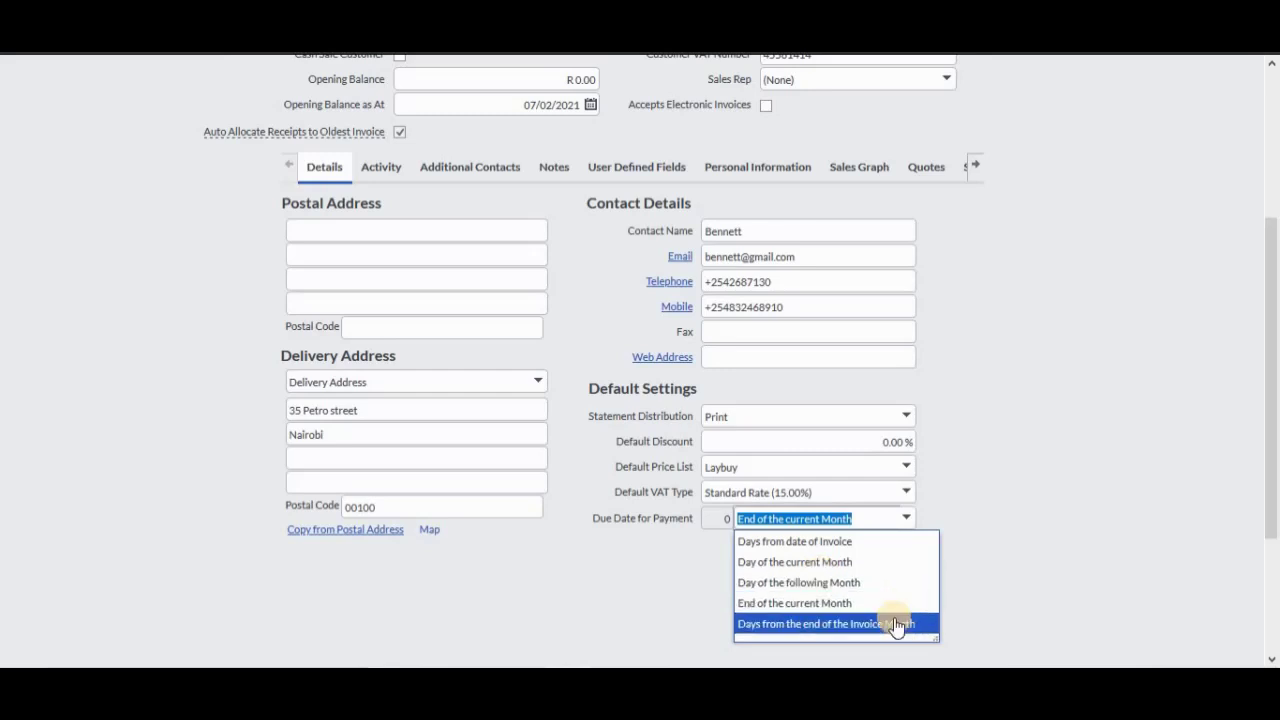
click(850, 543)
click(731, 520)
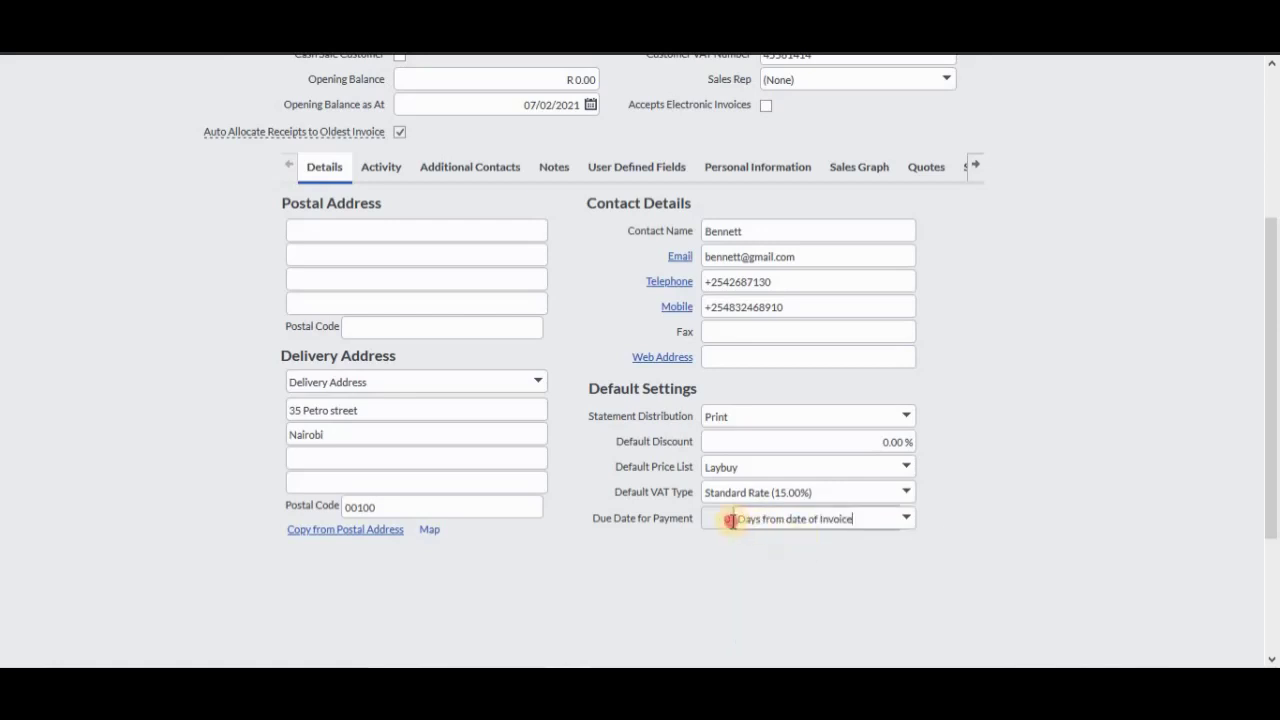
text(90)
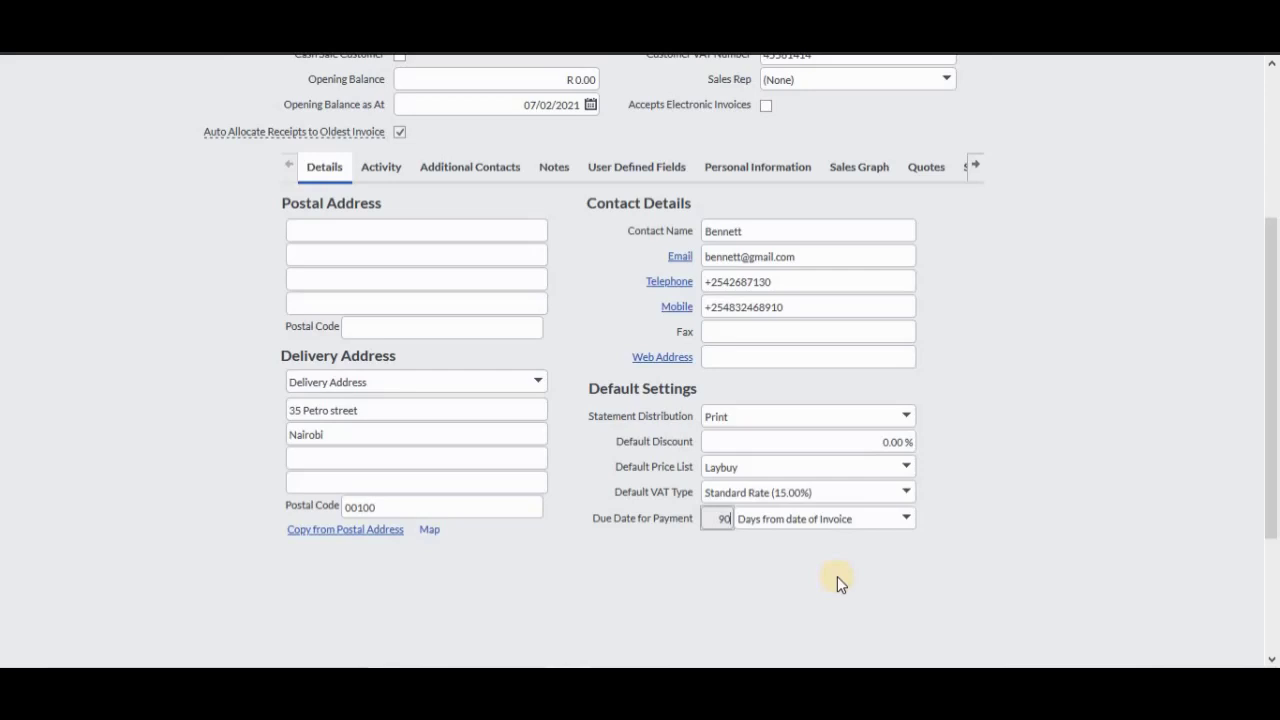
click(904, 520)
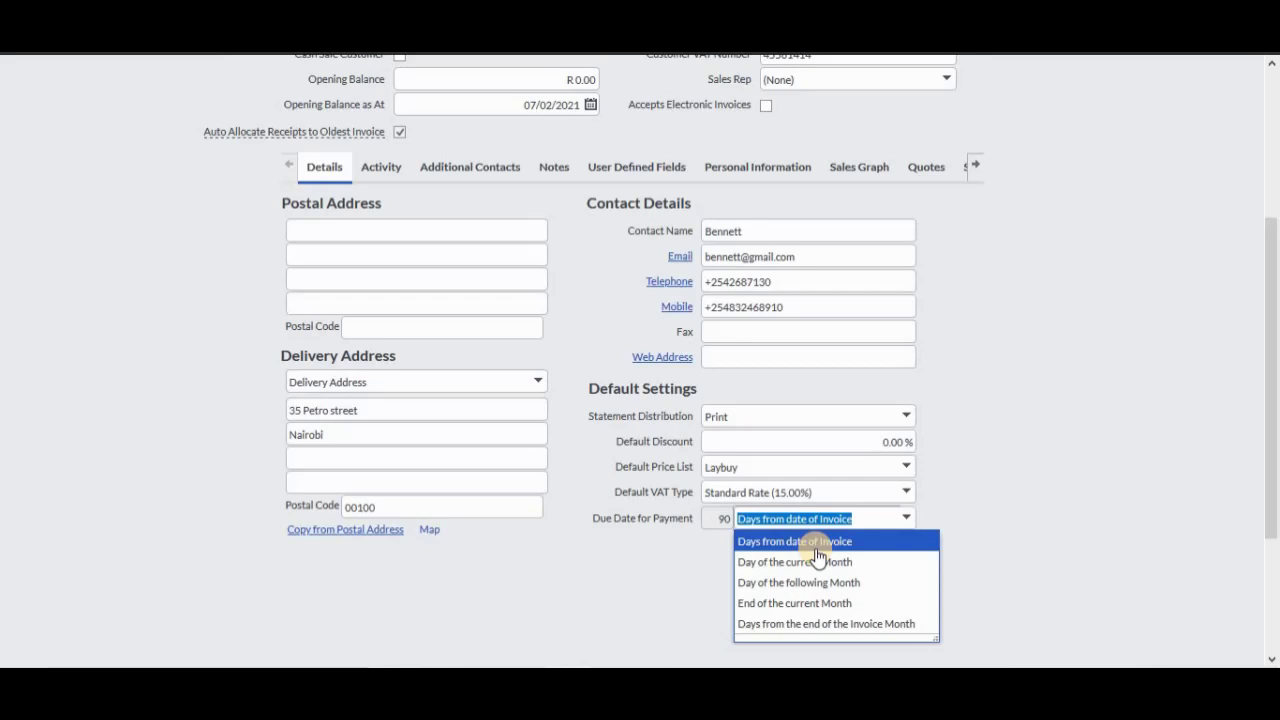
click(1001, 557)
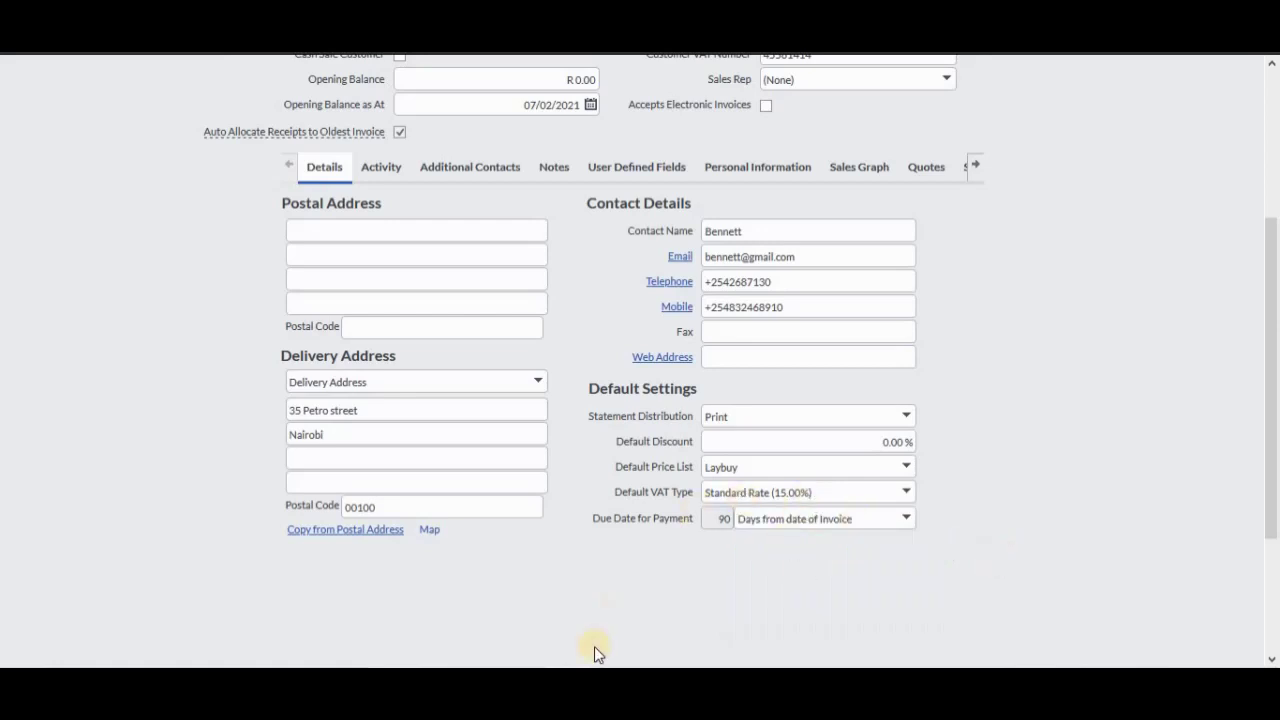
Step: Copy the first bullet of the customer's Note row in Word, about the 3 Months to settle the lay buy, into a Sage customer note
click(620, 695)
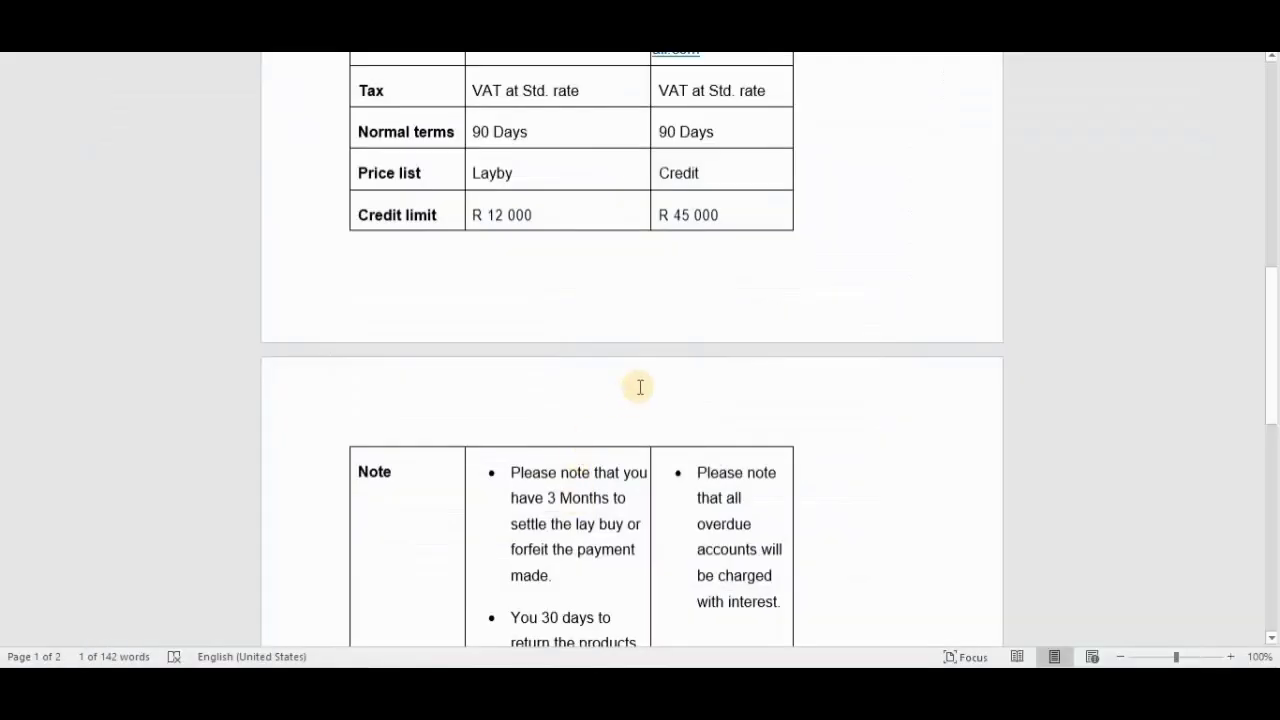
drag(1275, 362, 1276, 401)
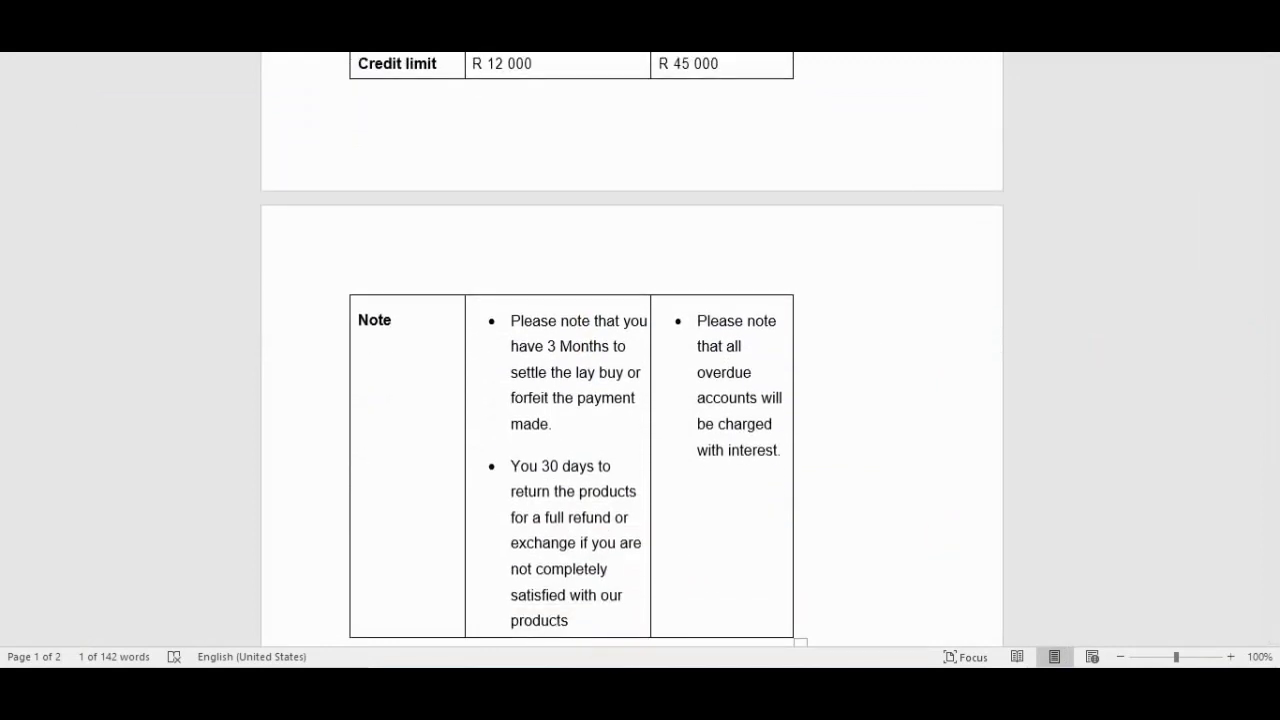
click(620, 695)
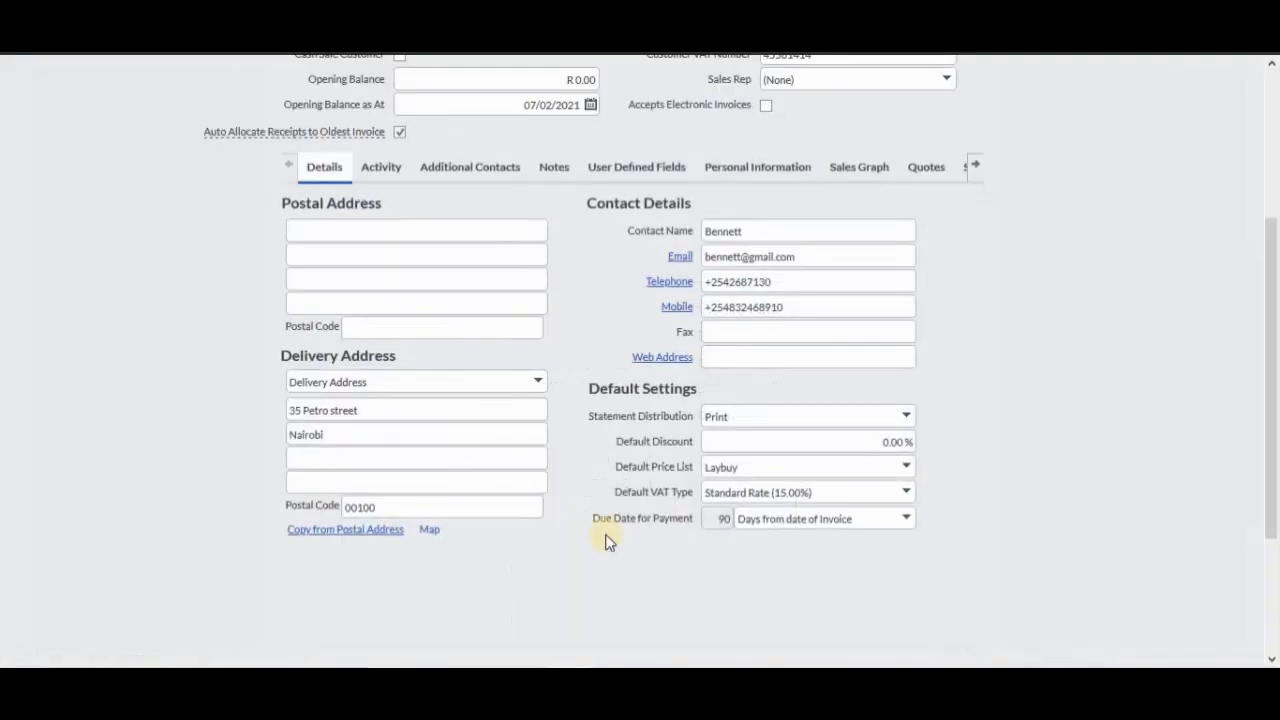
click(555, 170)
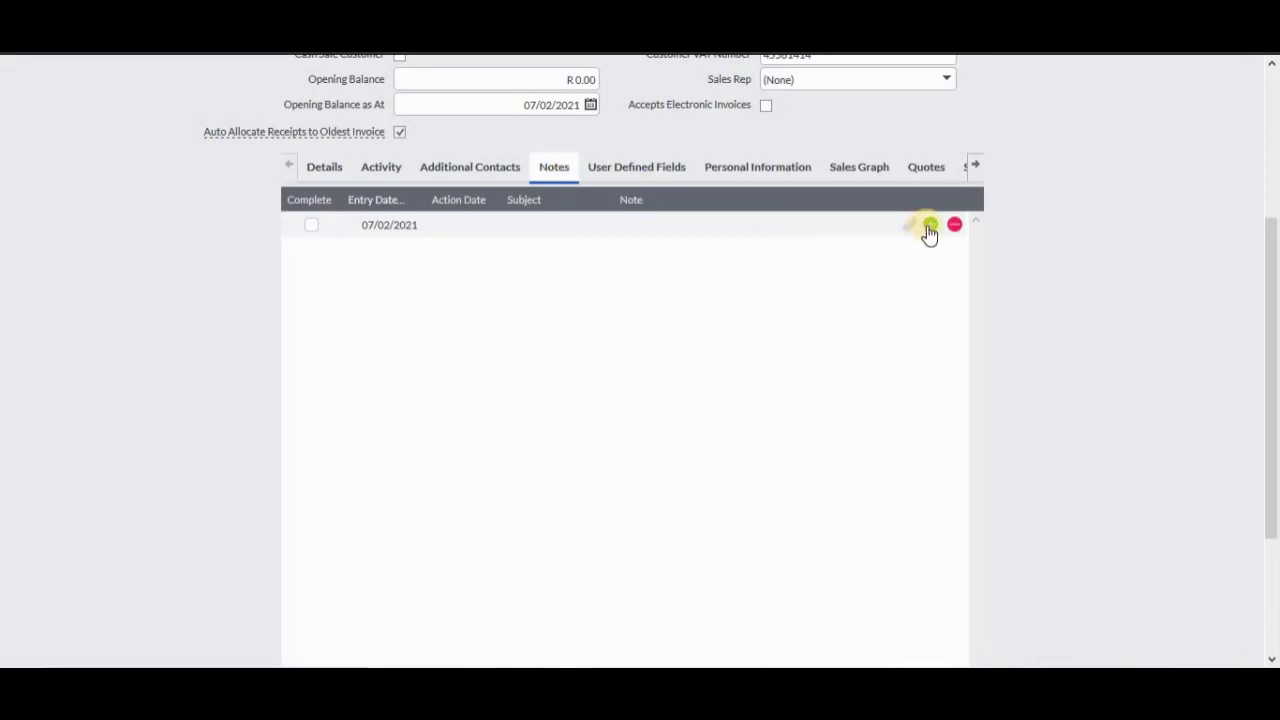
click(550, 228)
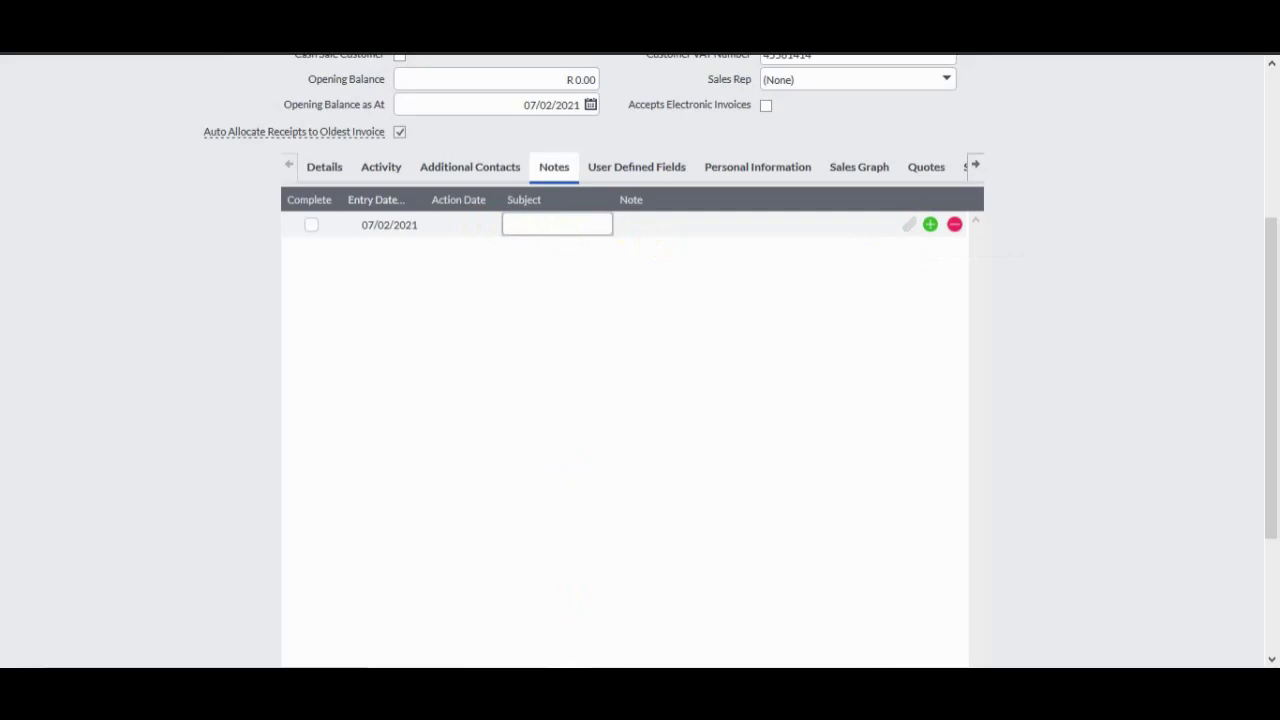
click(600, 666)
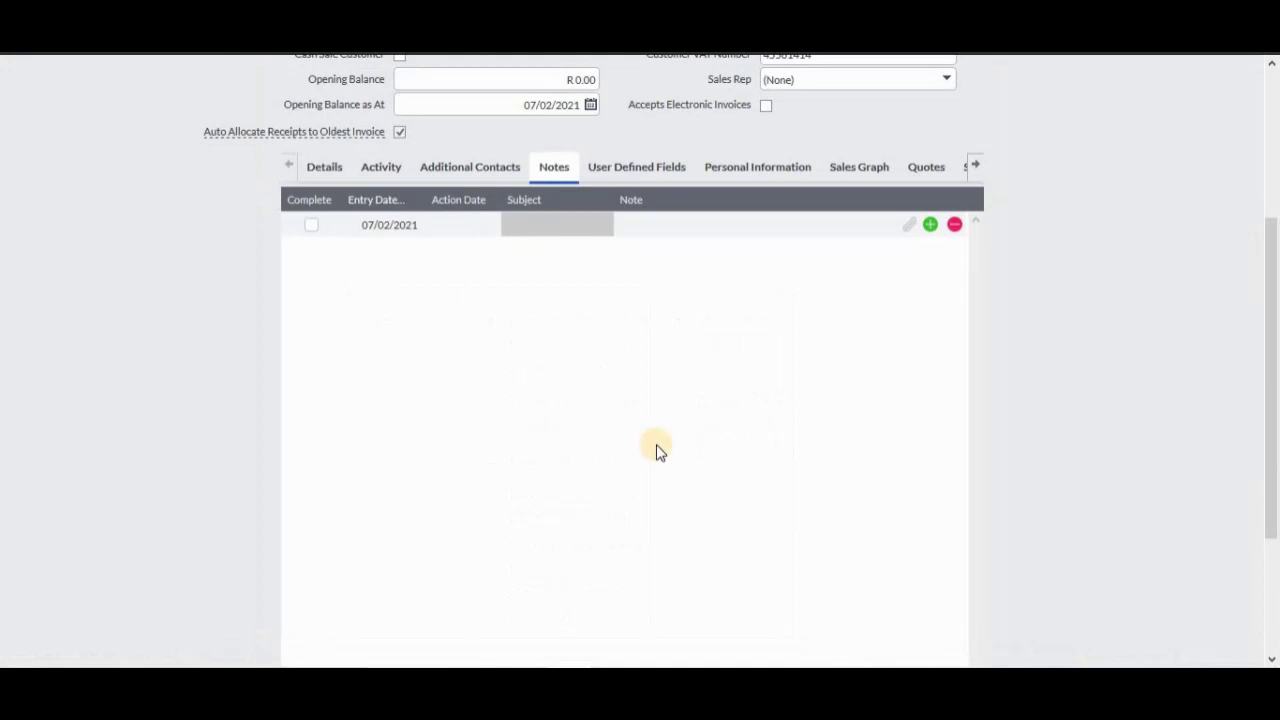
click(665, 232)
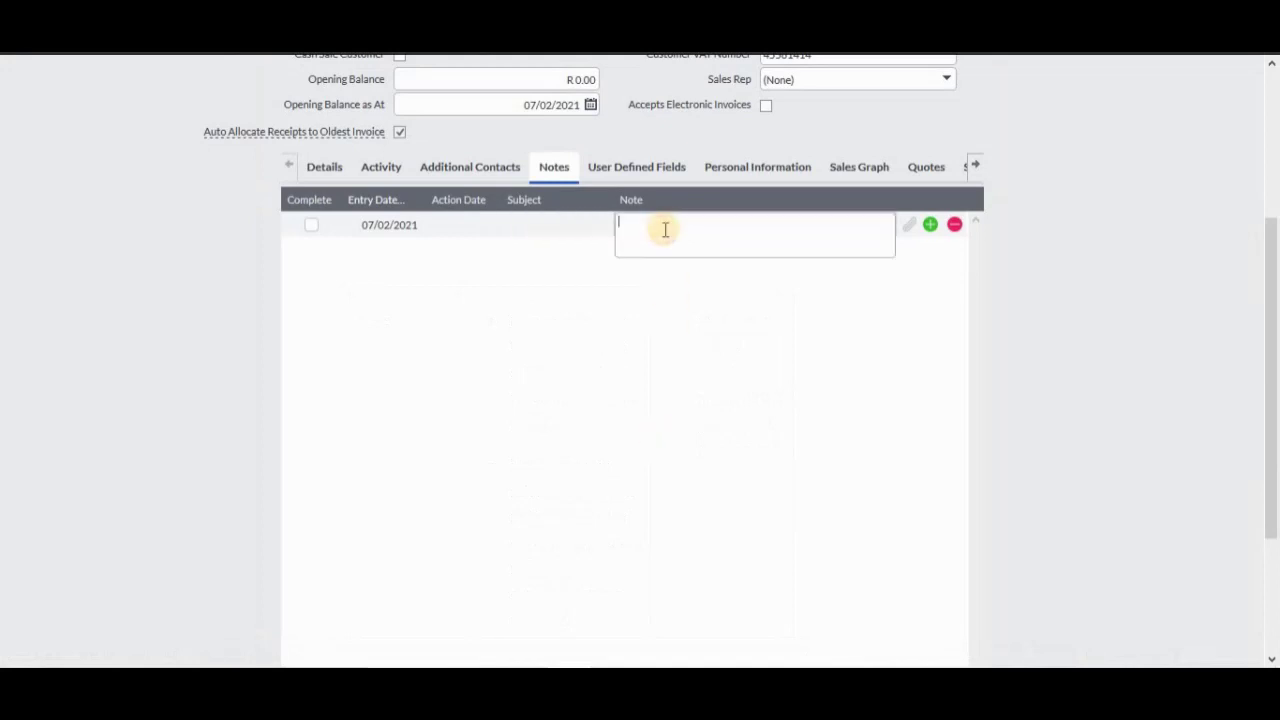
key(alt+Tab)
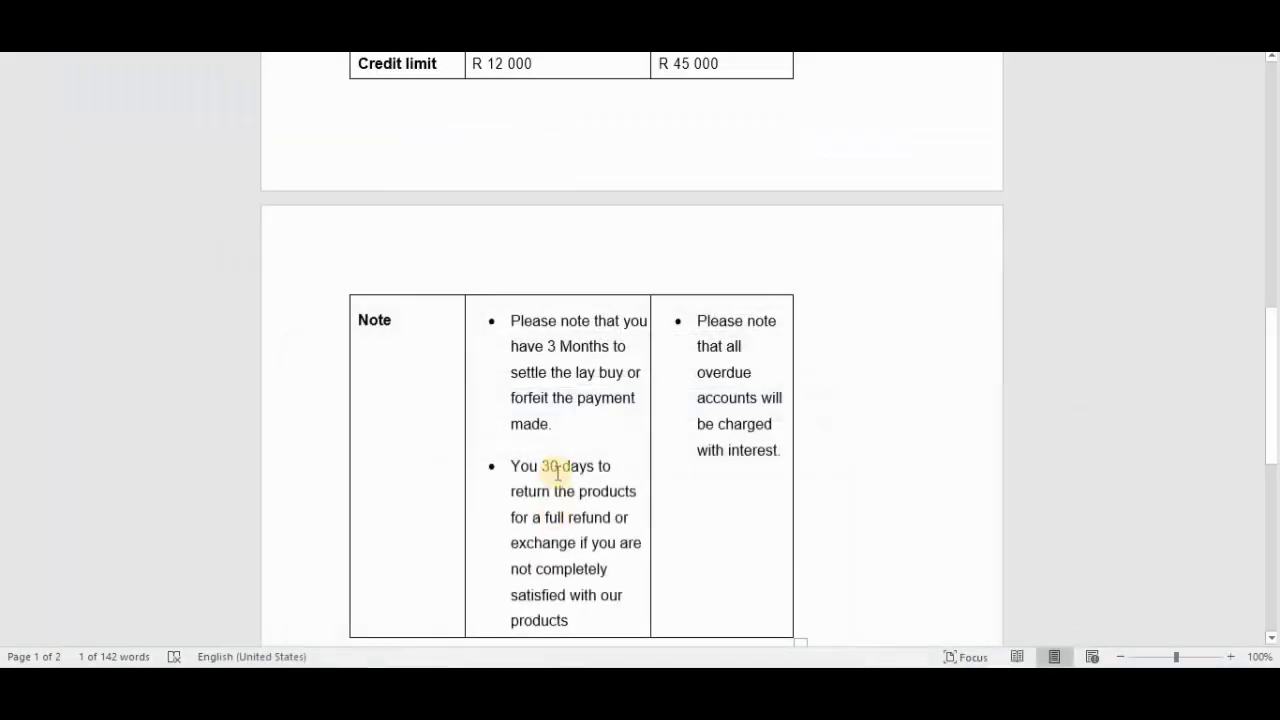
drag(511, 320, 604, 425)
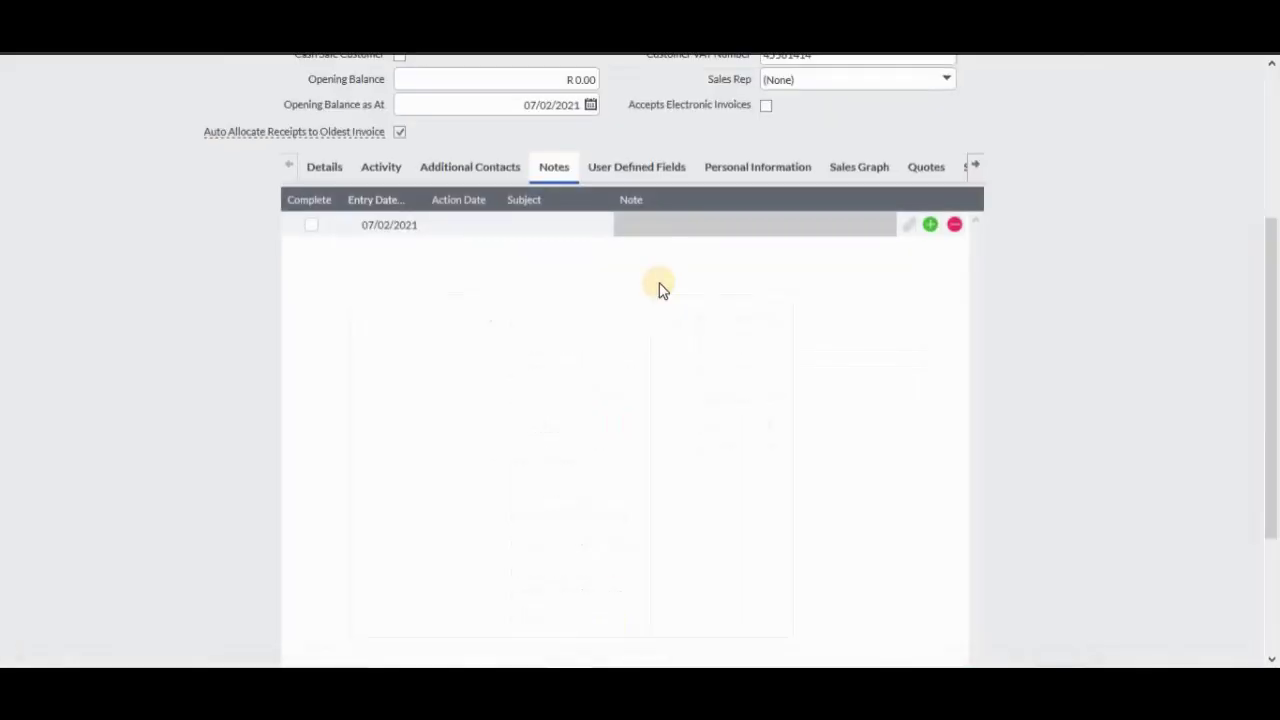
click(681, 221)
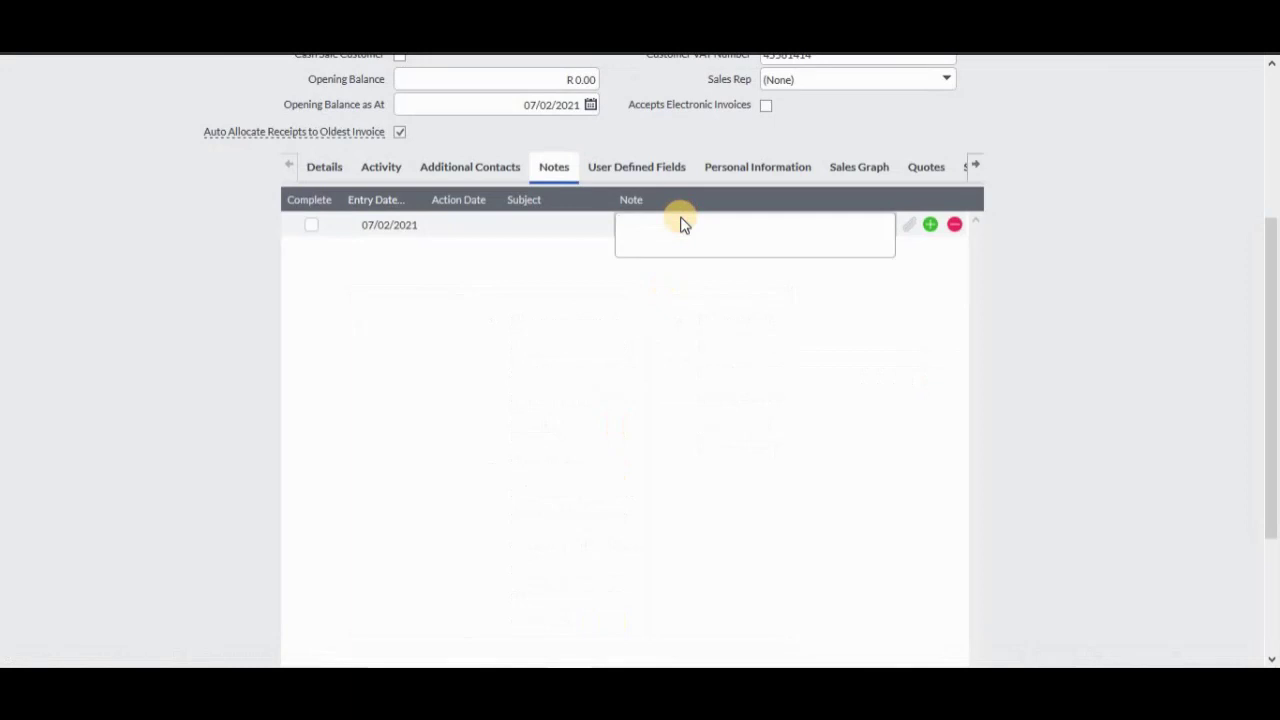
text(•	Please note that you have 3 Months to settle the lay buy or forfeit the payment made.)
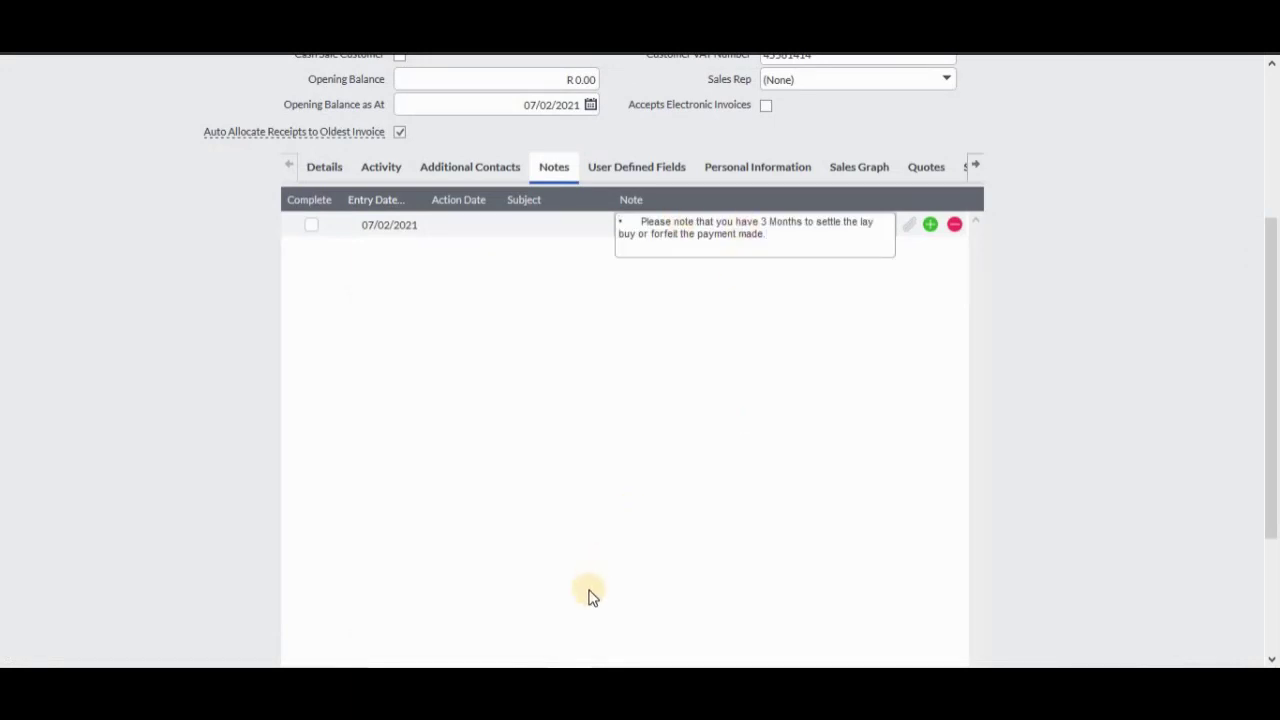
Step: Append the Word bullet about 30 days to return products for a refund or exchange as a new line in the Sage note
key(alt+Tab)
drag(612, 517, 649, 589)
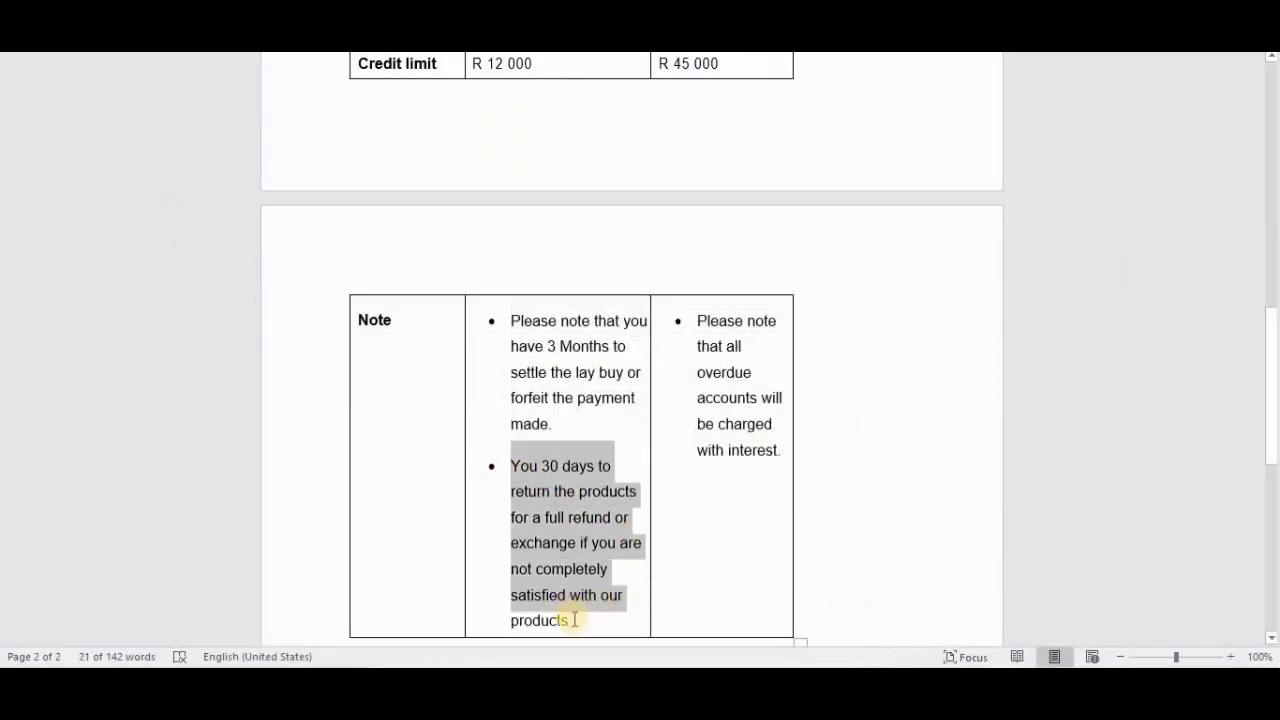
drag(575, 620, 571, 654)
key(ctrl+c)
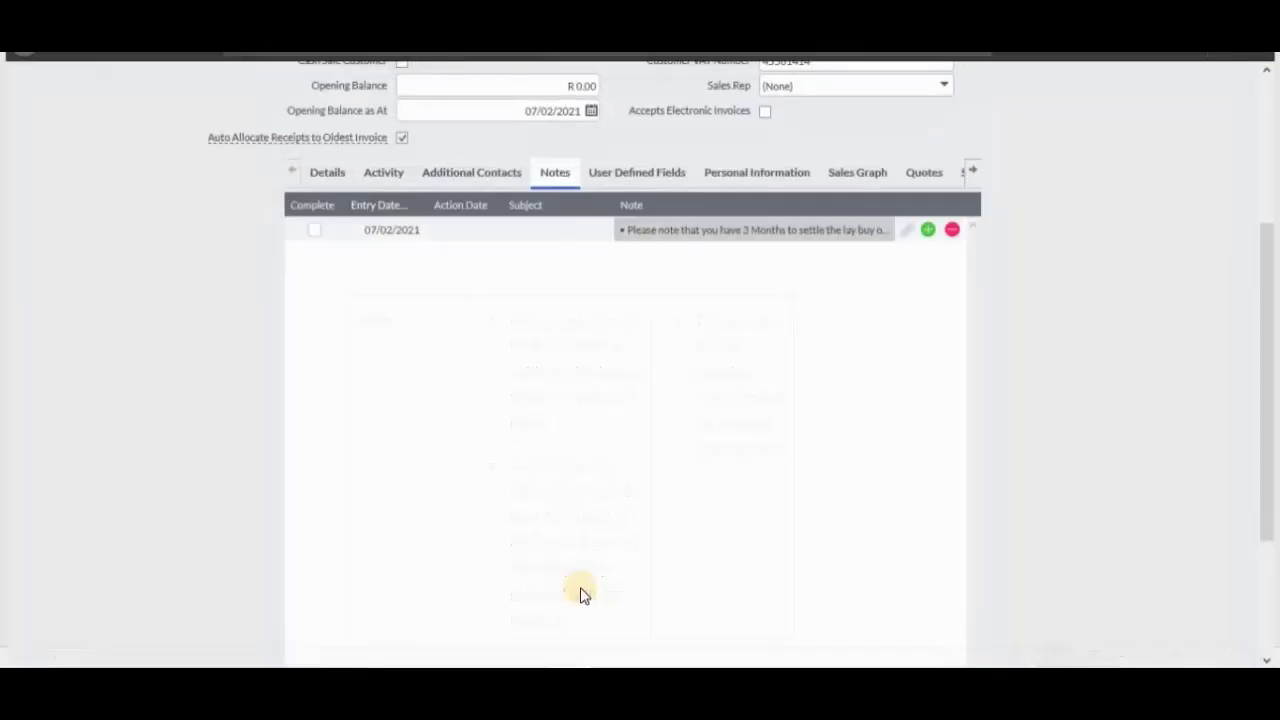
double_click(868, 222)
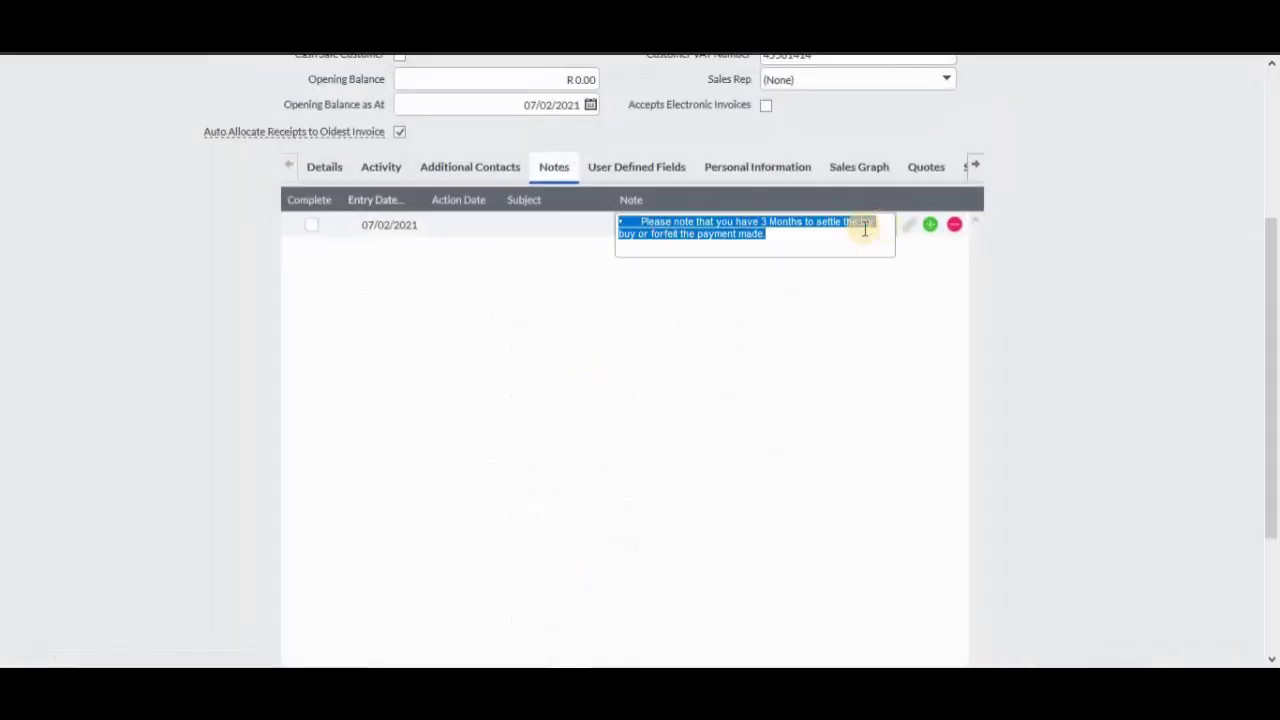
click(808, 236)
key(Return)
key(ctrl+v)
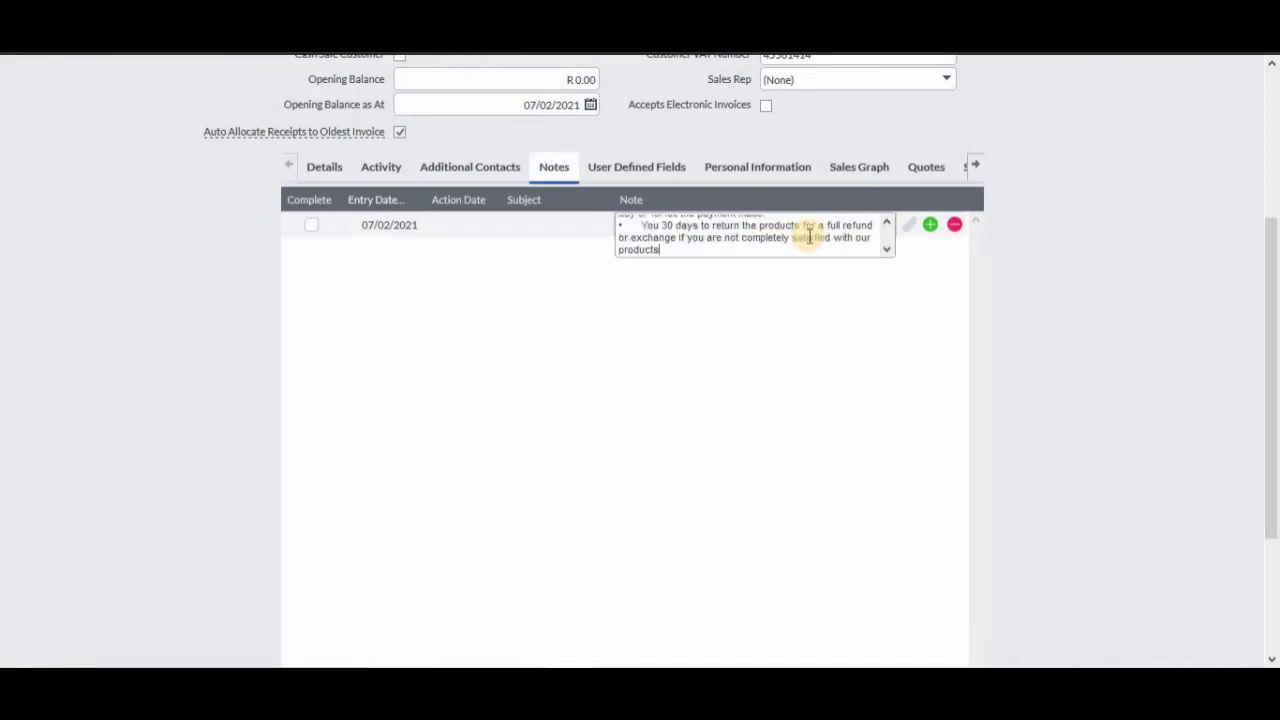
Step: Set the note's subject to "Payment terms" and save the customer record
click(542, 222)
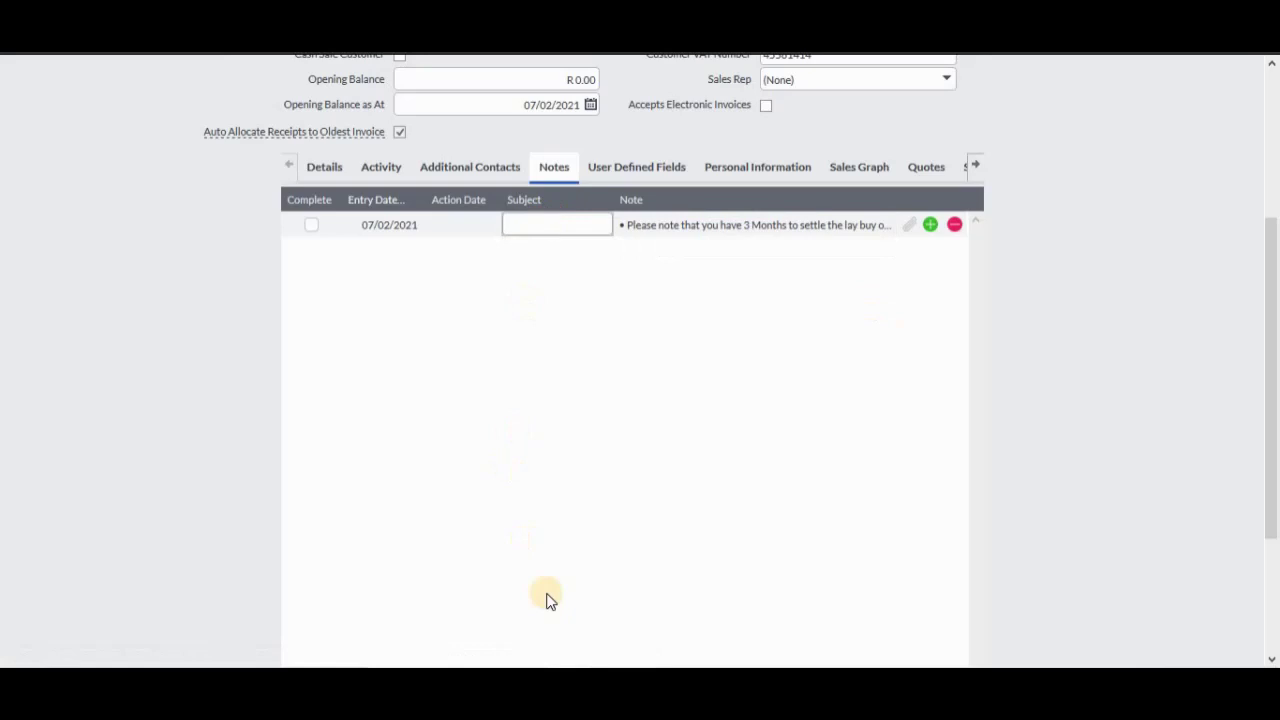
text(Payments)
key(BackSpace)
text(terms)
scroll(1270, 484, down, 2)
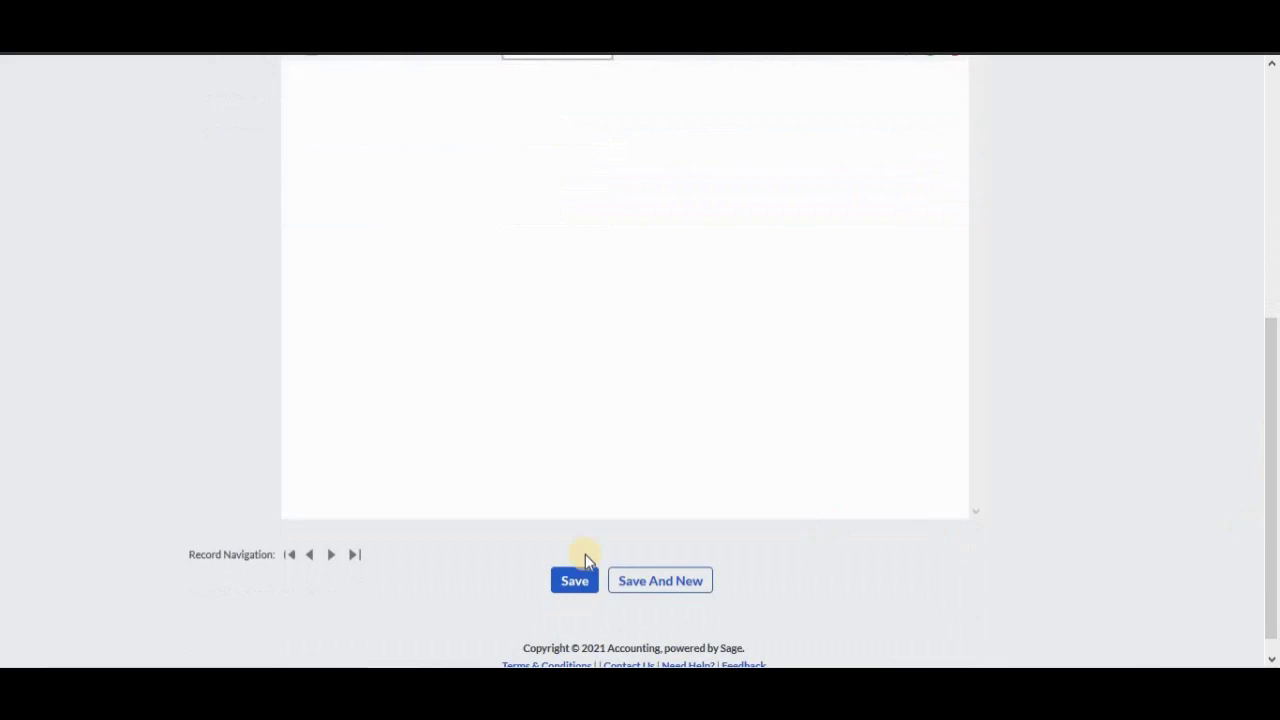
click(586, 583)
click(580, 582)
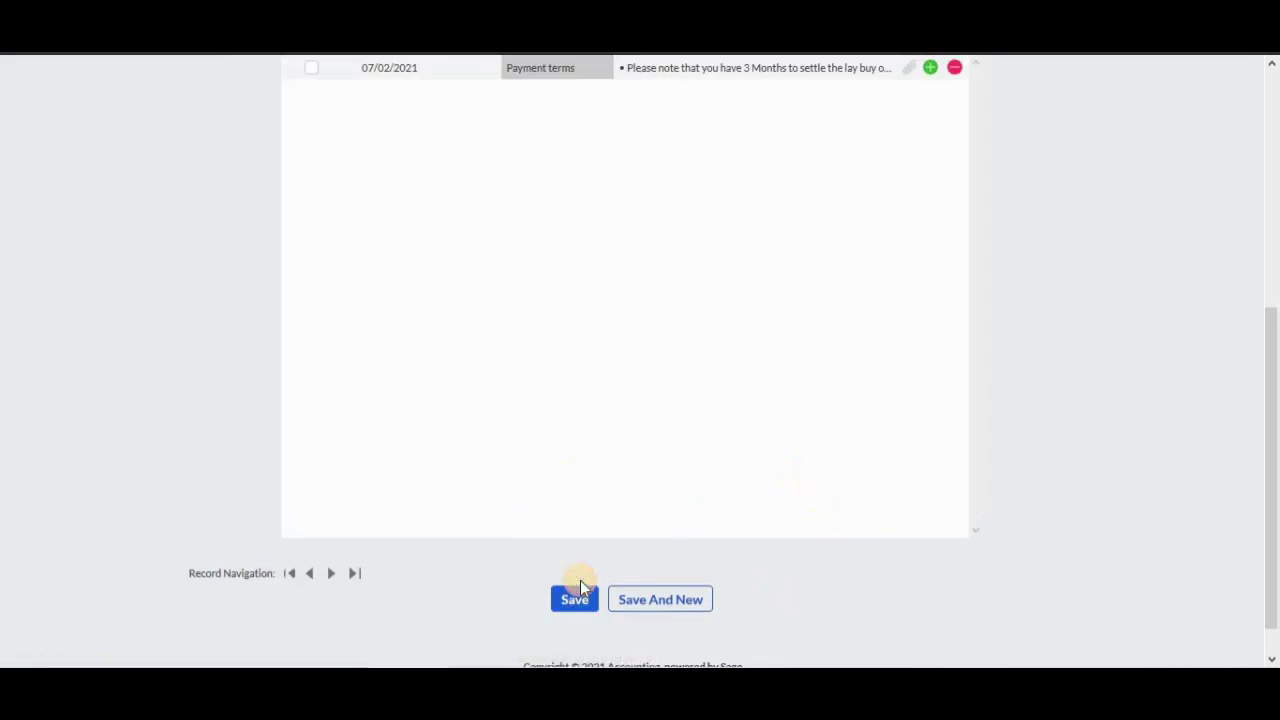